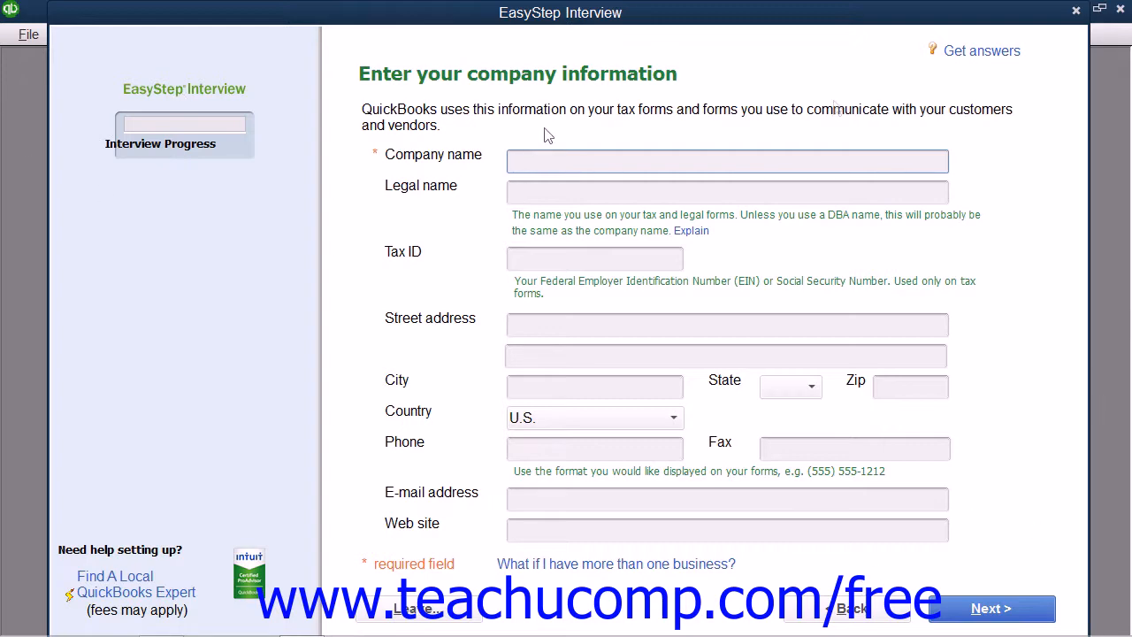
Exit the EasyStep Interview without saving, then start creating a new company from the No Company Open window.
click(1077, 10)
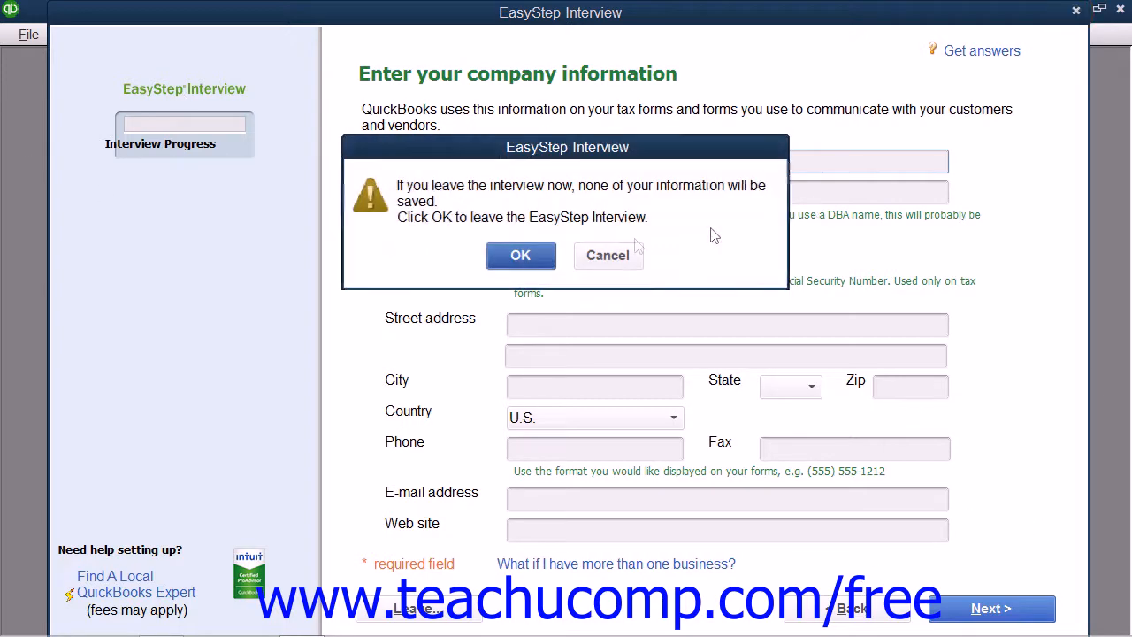
click(554, 256)
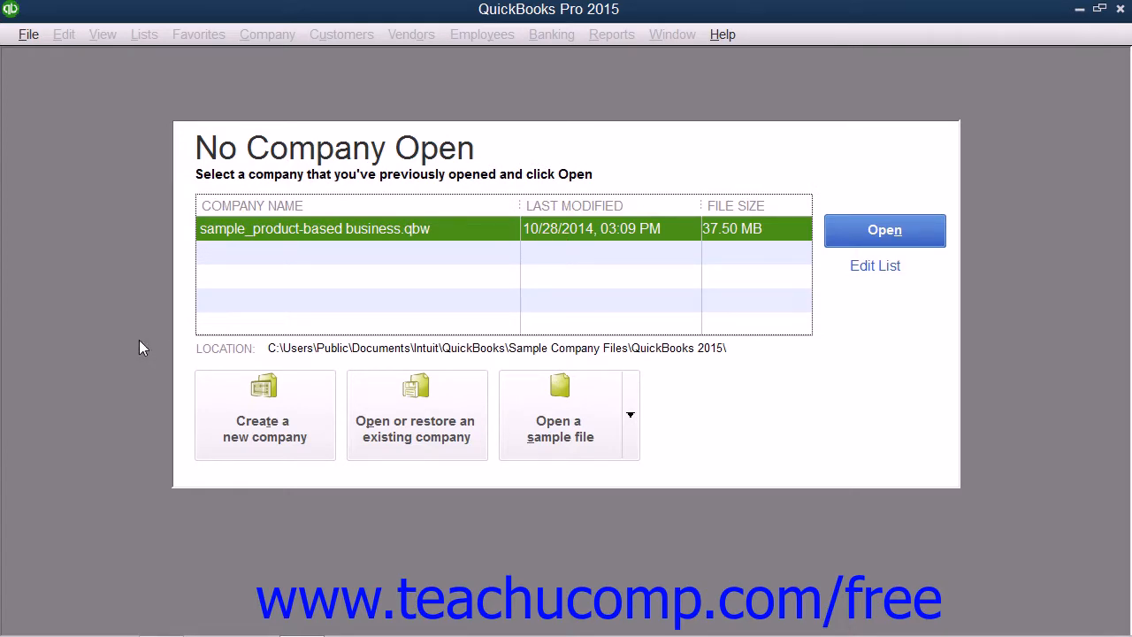
click(37, 42)
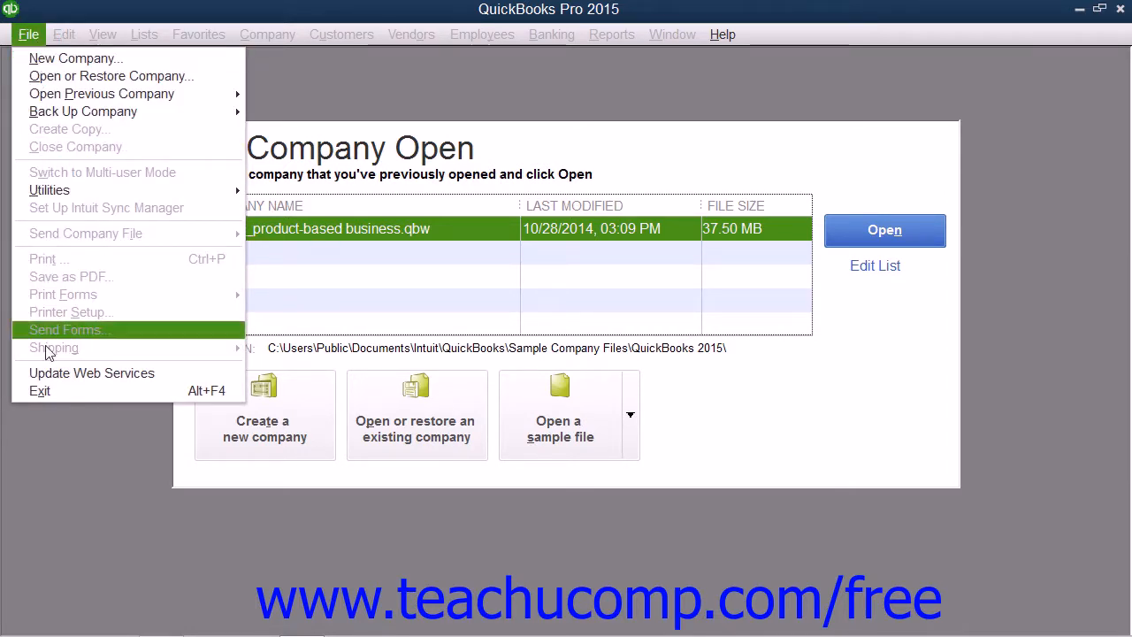
click(52, 504)
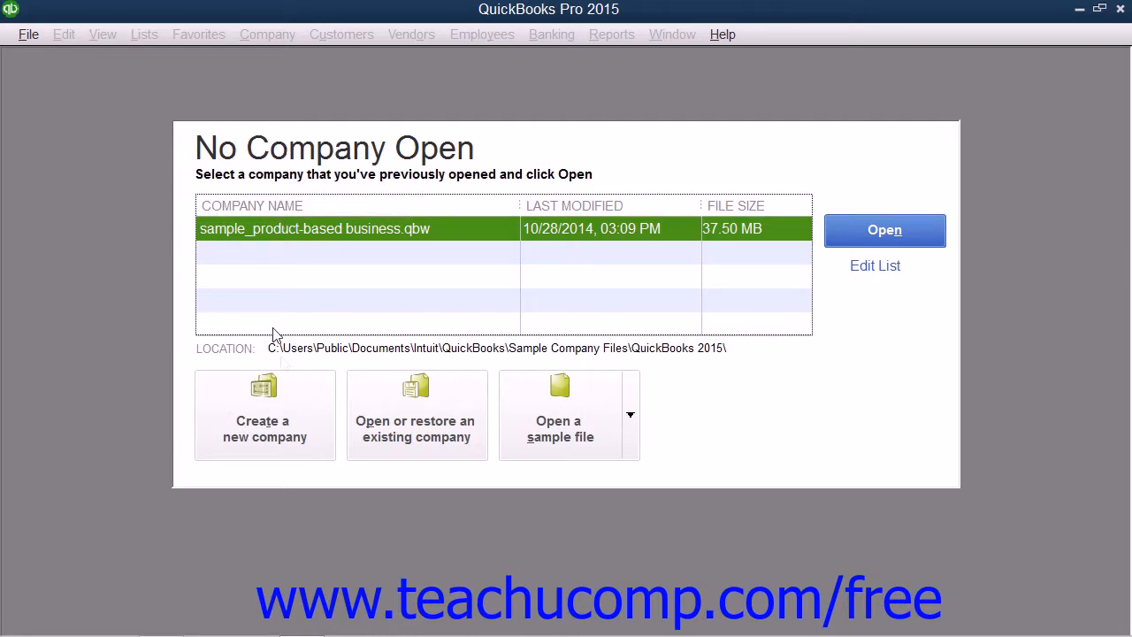
click(272, 411)
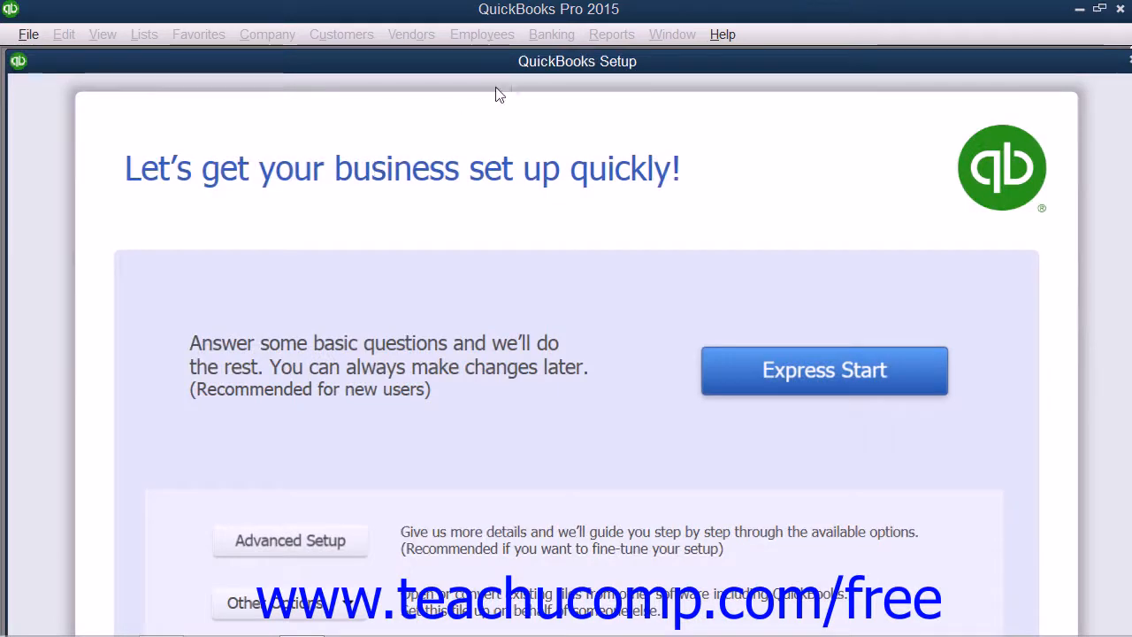
Choose Advanced Setup in the QuickBooks Setup window, nudging the windows higher on screen.
drag(523, 69, 521, 40)
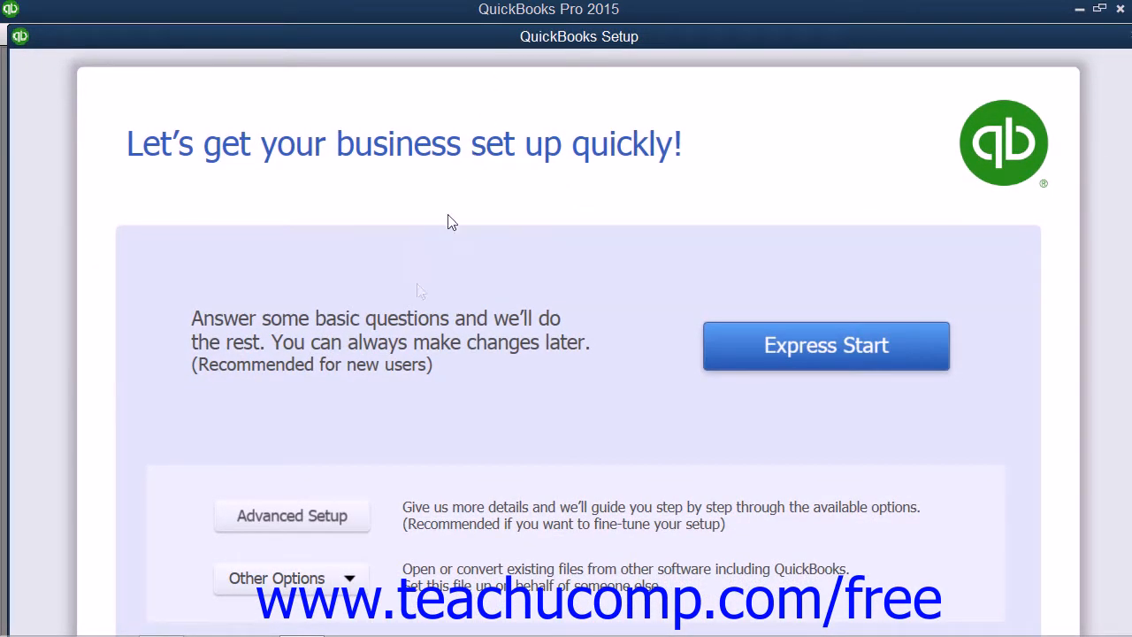
click(329, 521)
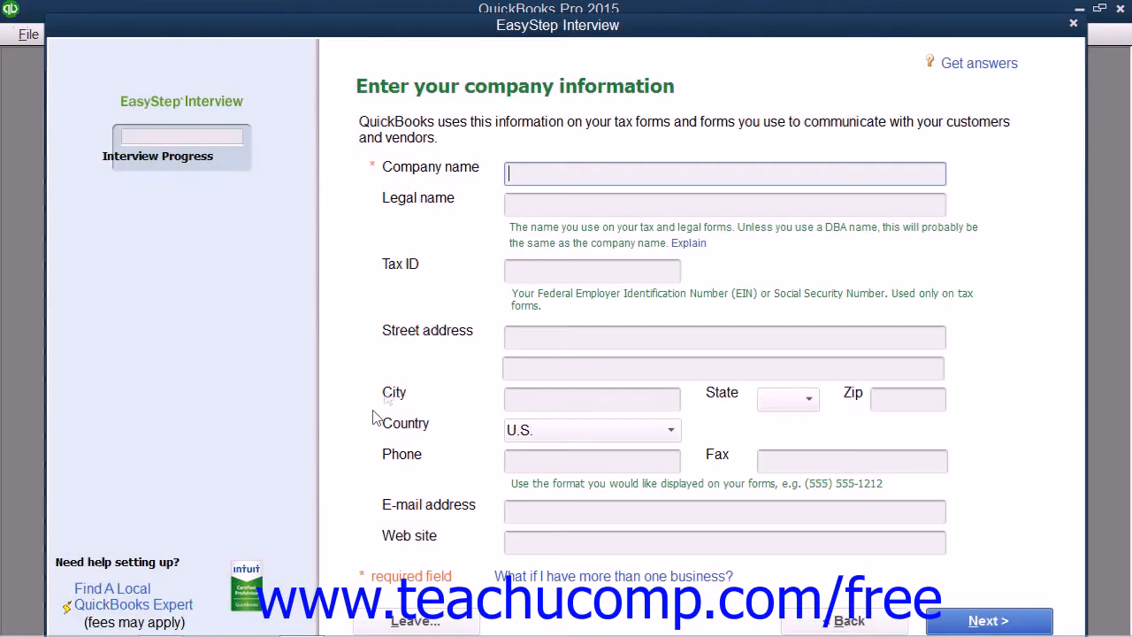
drag(350, 30, 350, 20)
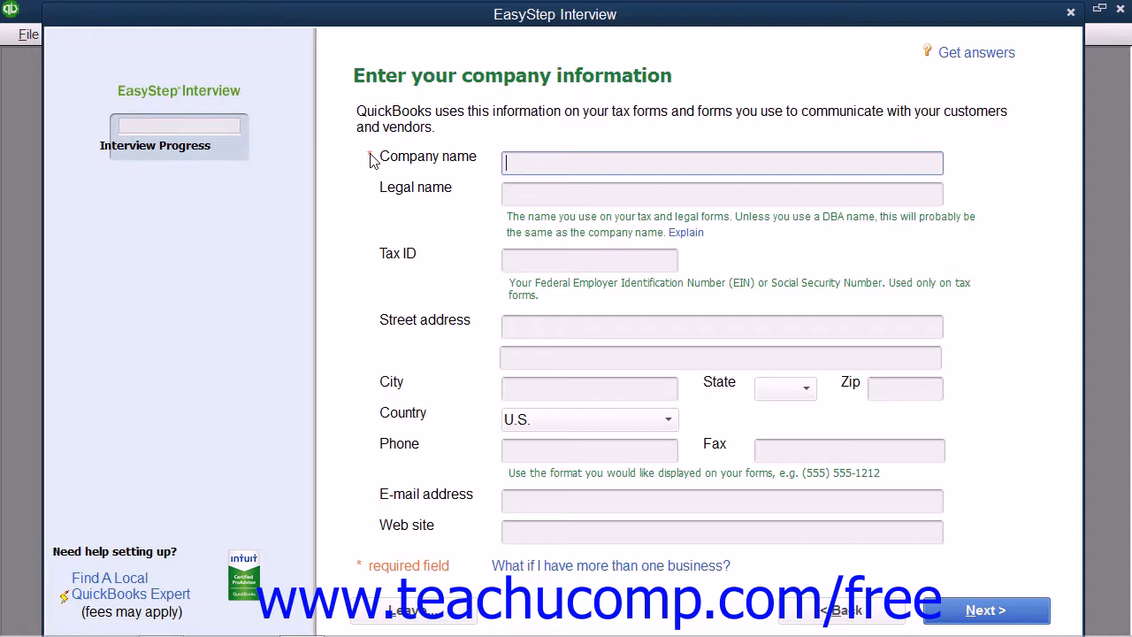
Enter 'Sample, Inc.' as the company name, copy it to Legal name, and show the legal name explanation.
text(Sample, Inc.)
key(Tab)
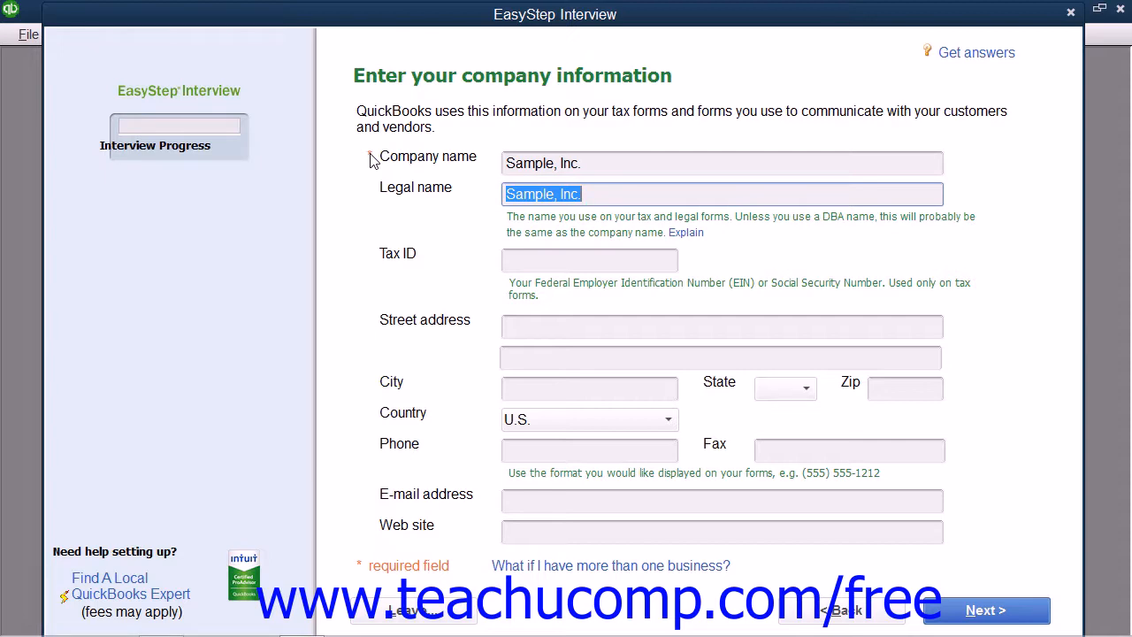
click(690, 233)
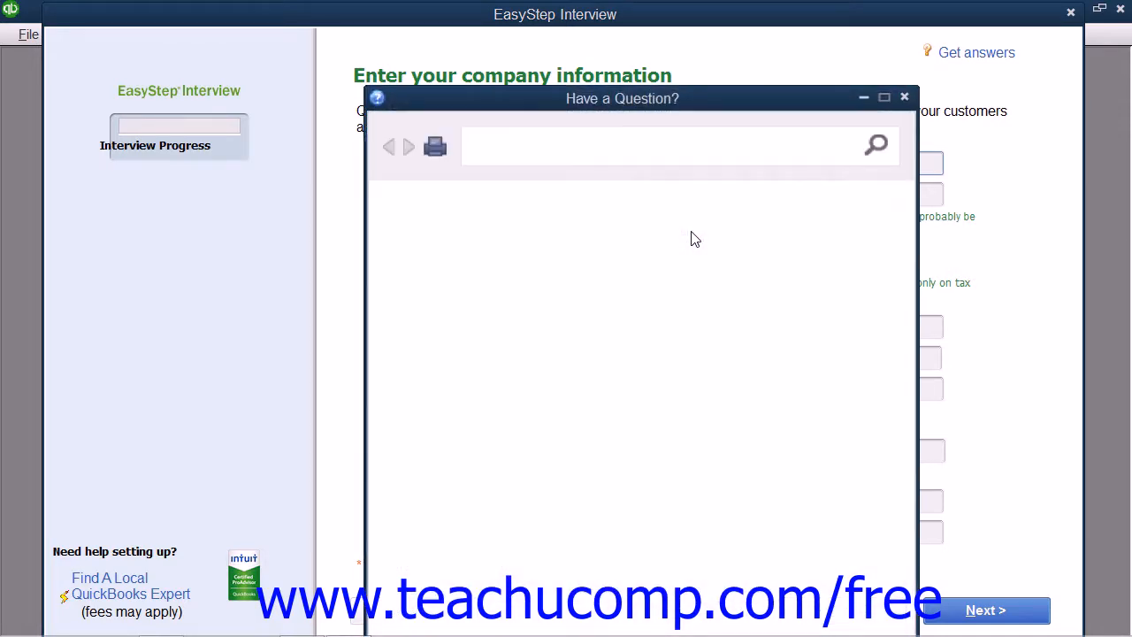
Close the legal name help, open Get answers for the company information page, then close it.
click(904, 97)
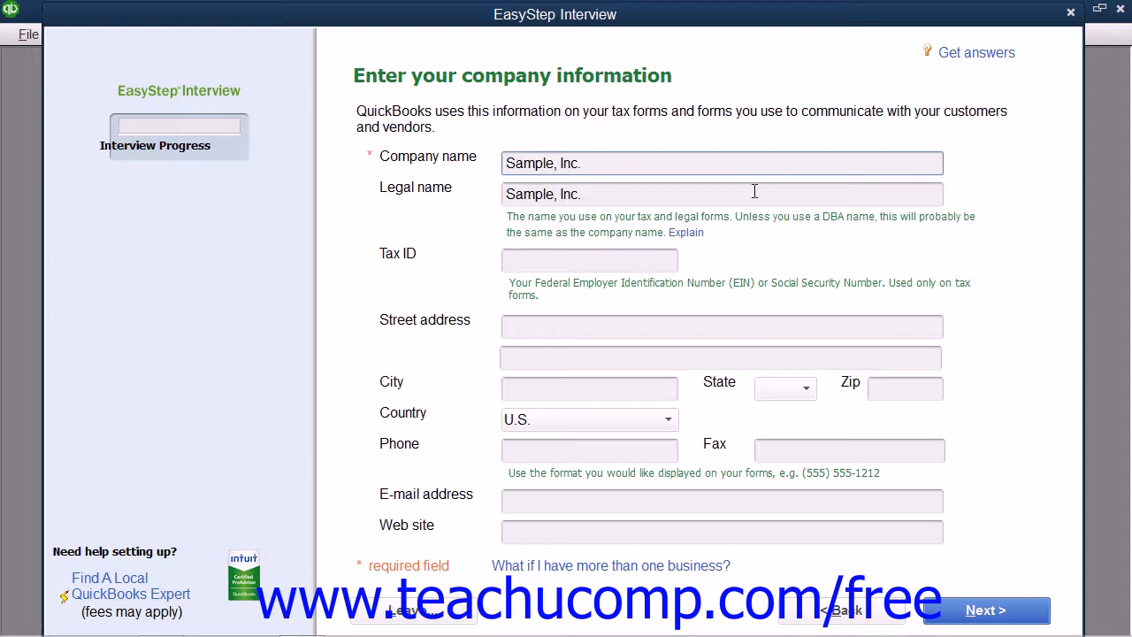
click(961, 55)
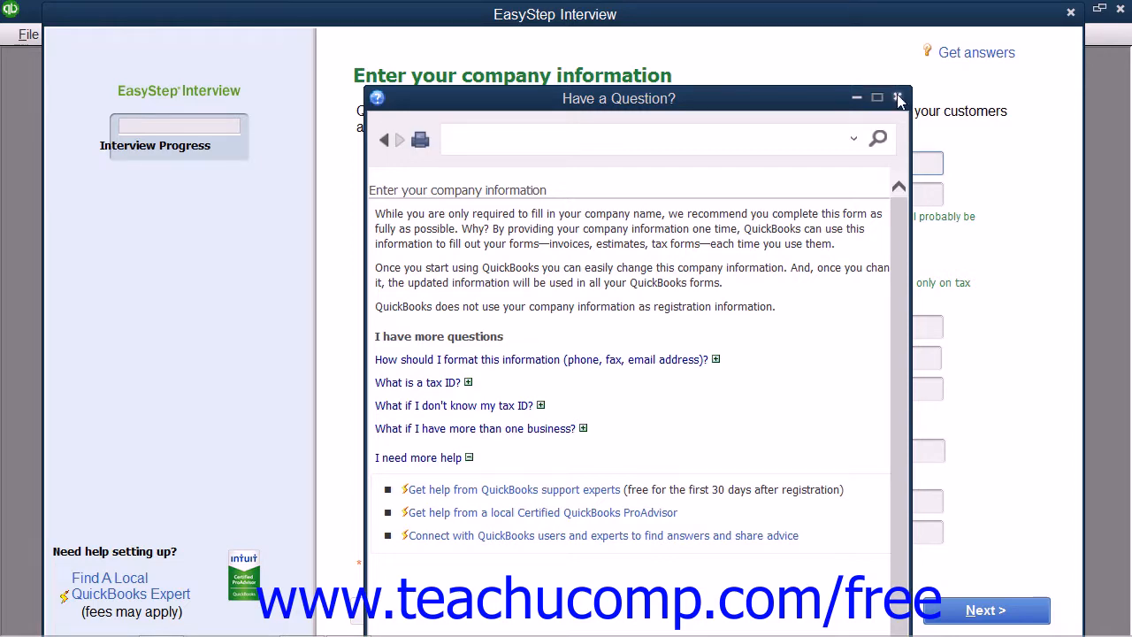
click(898, 99)
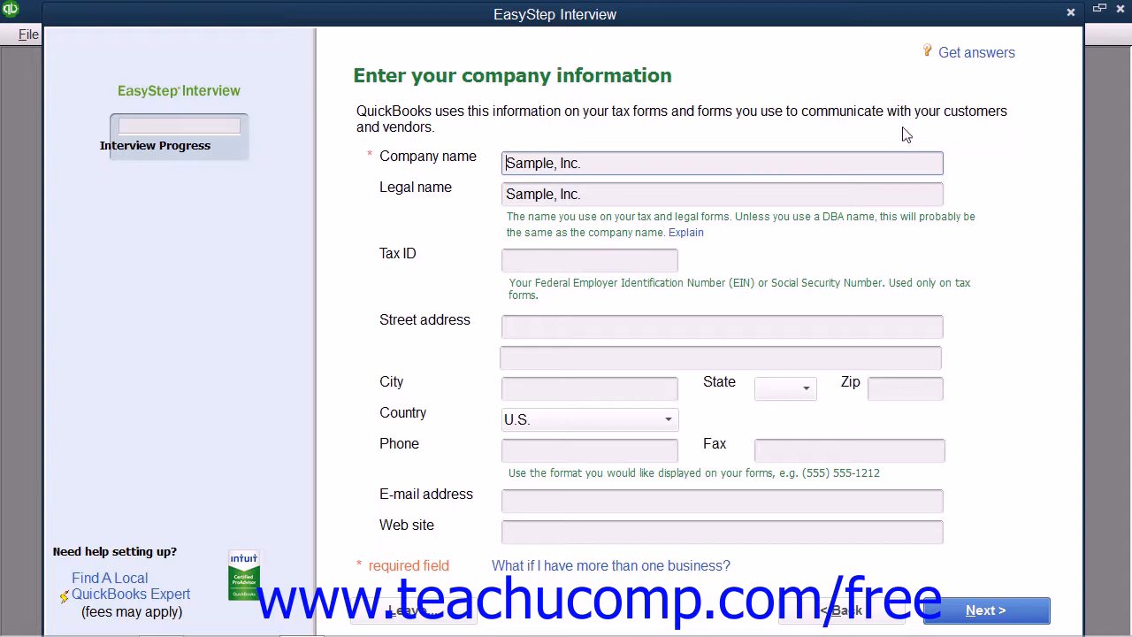
Enter the company's federal tax ID, then step through the address, state, zip and phone fields.
click(556, 257)
text(38-1234567)
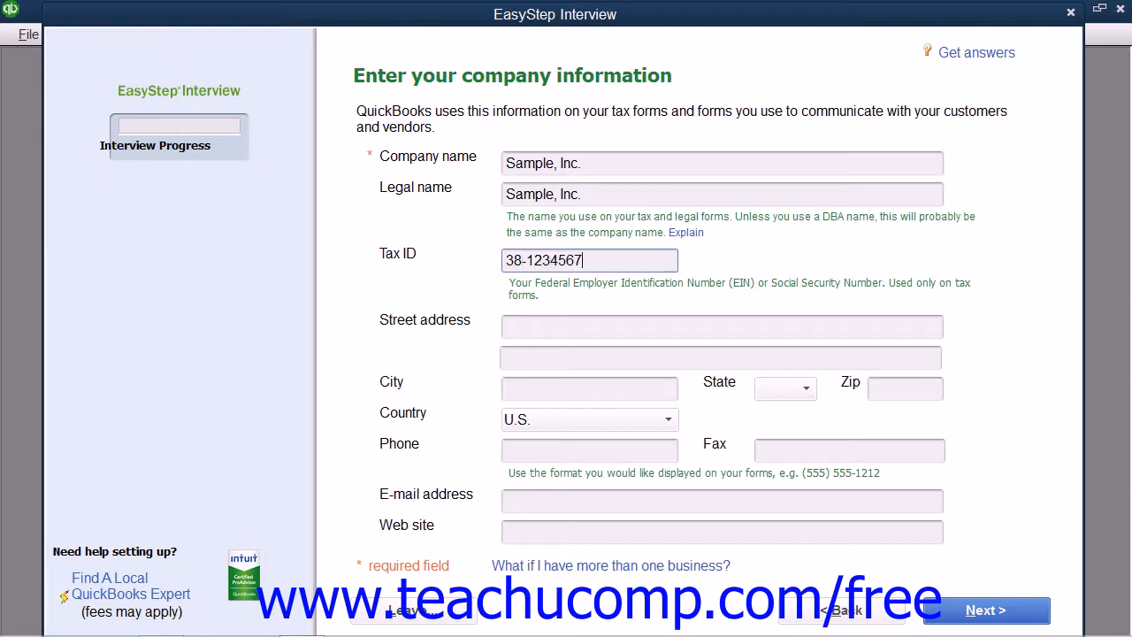
click(536, 323)
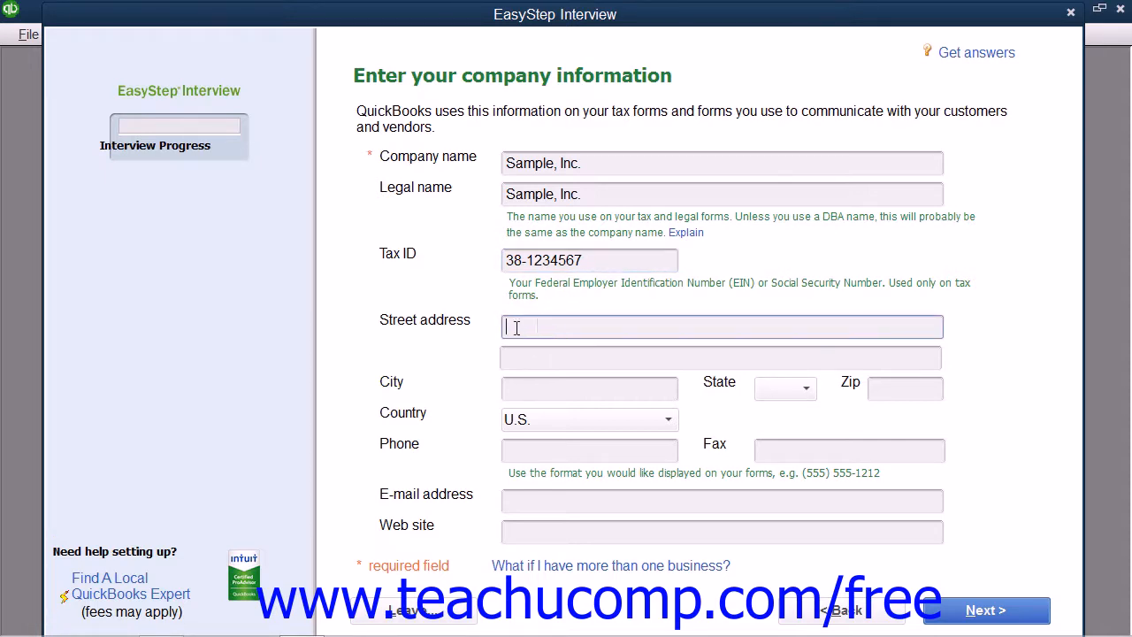
click(525, 392)
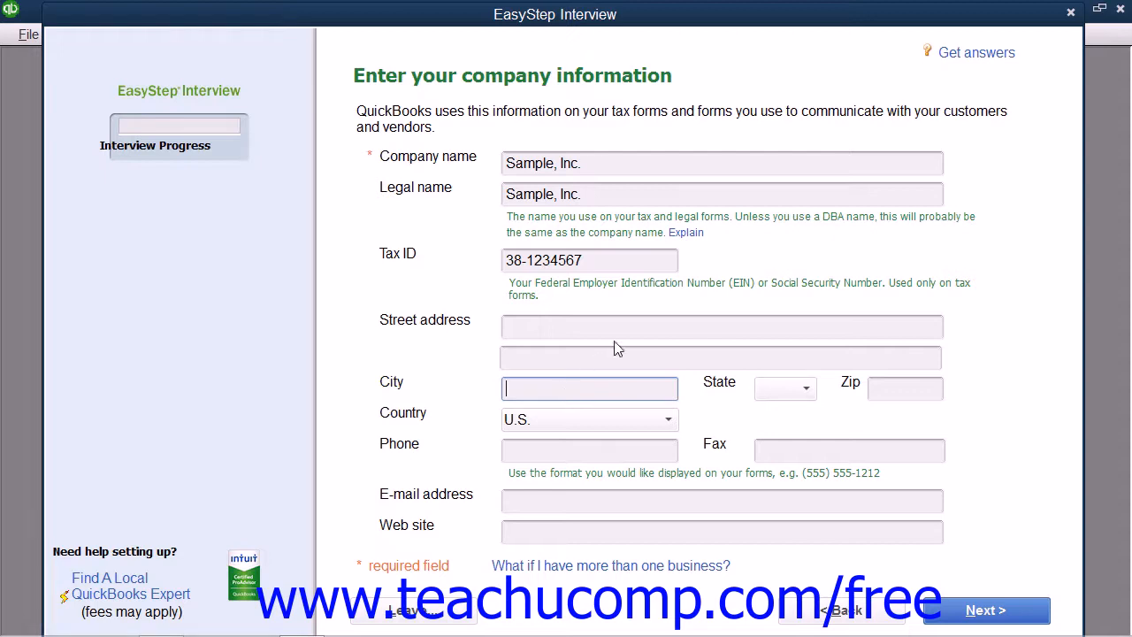
click(805, 392)
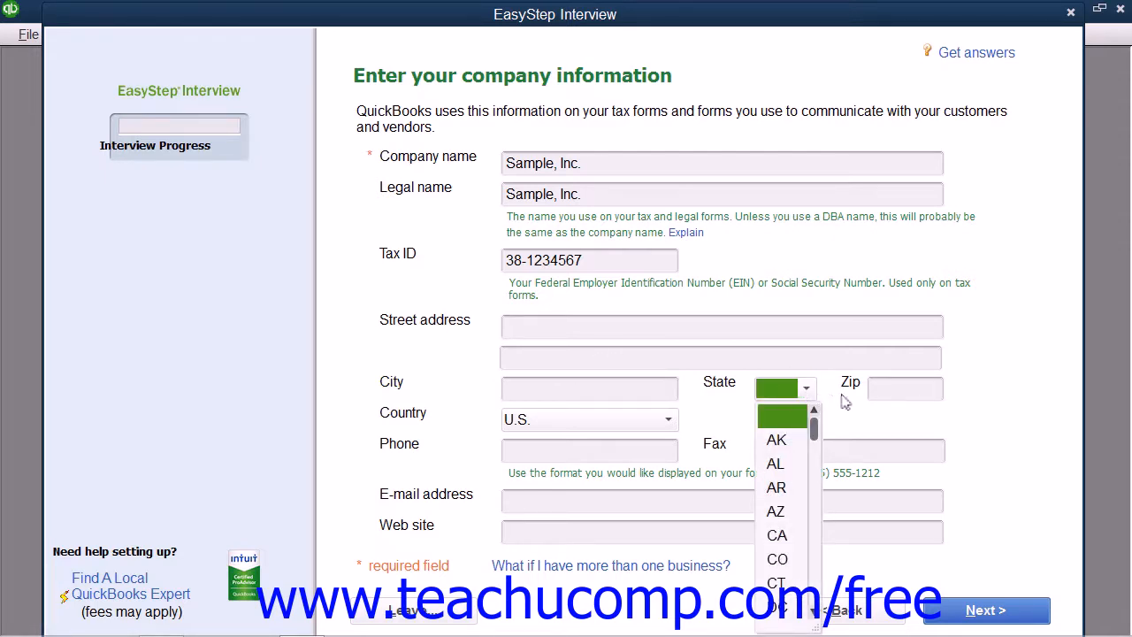
click(901, 395)
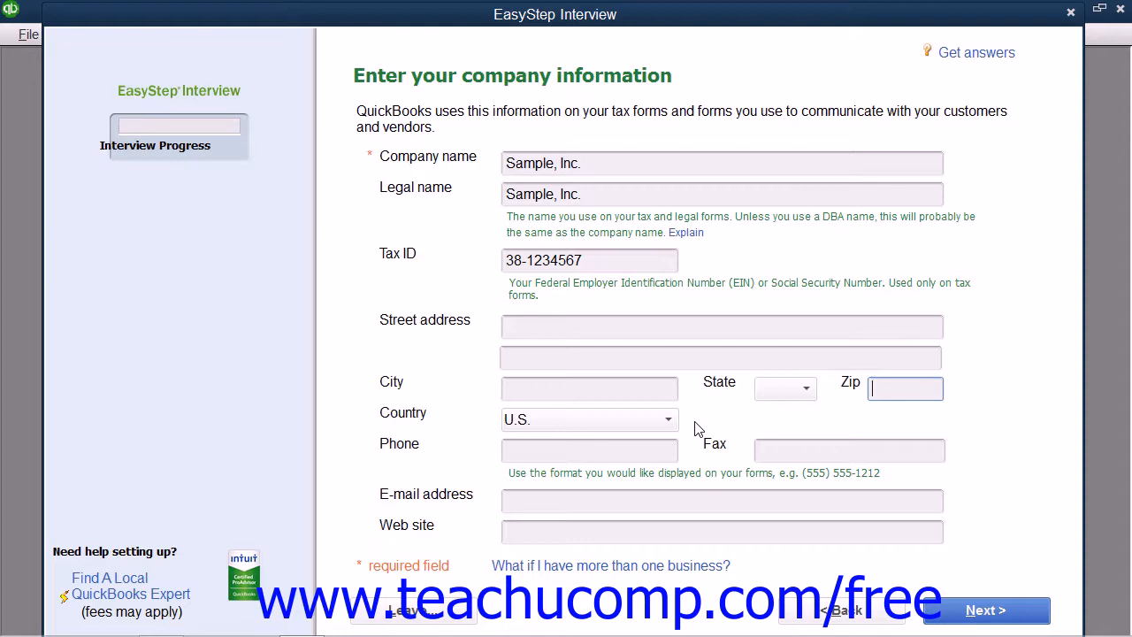
click(530, 457)
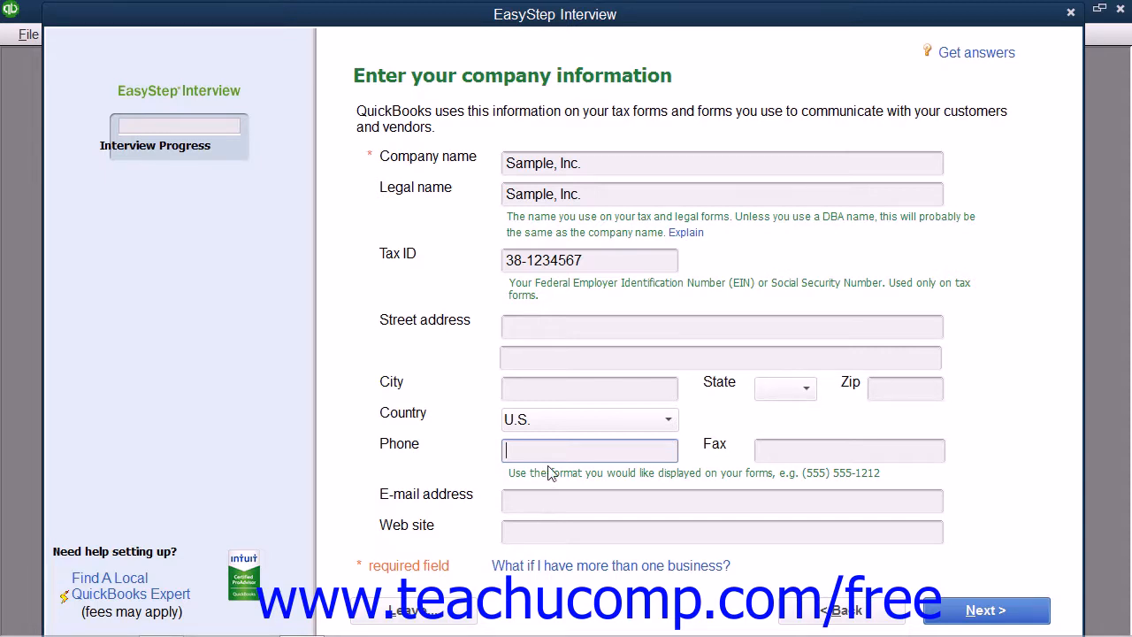
click(538, 326)
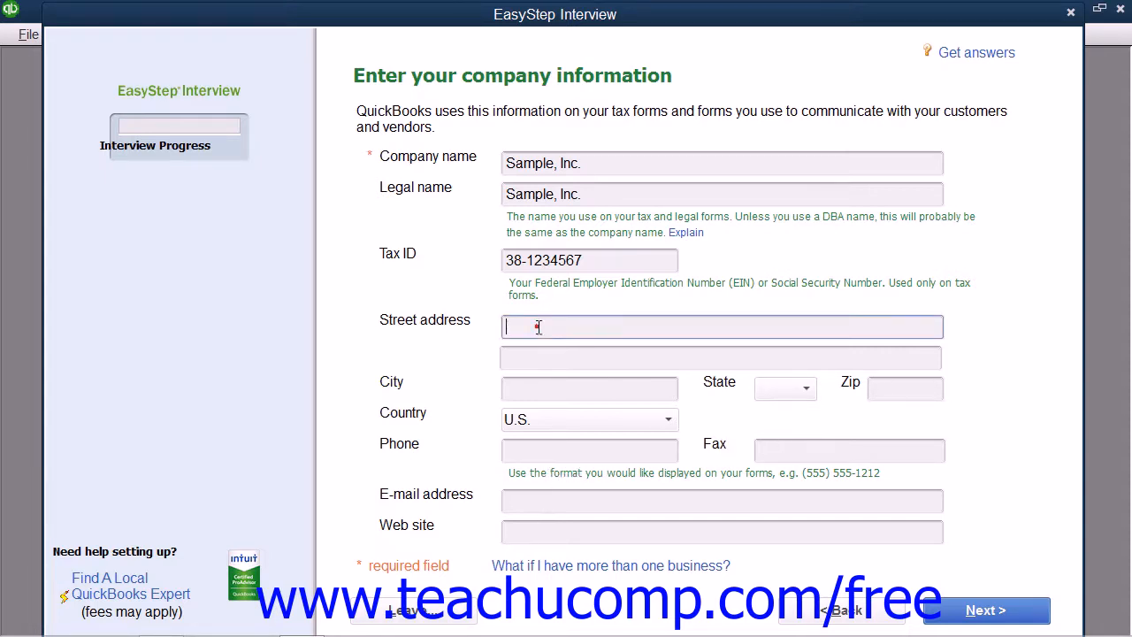
Fill in the company's street address, city, state and zip code.
text(100)
key(Tab)
click(538, 327)
key(Tab)
key(Tab)
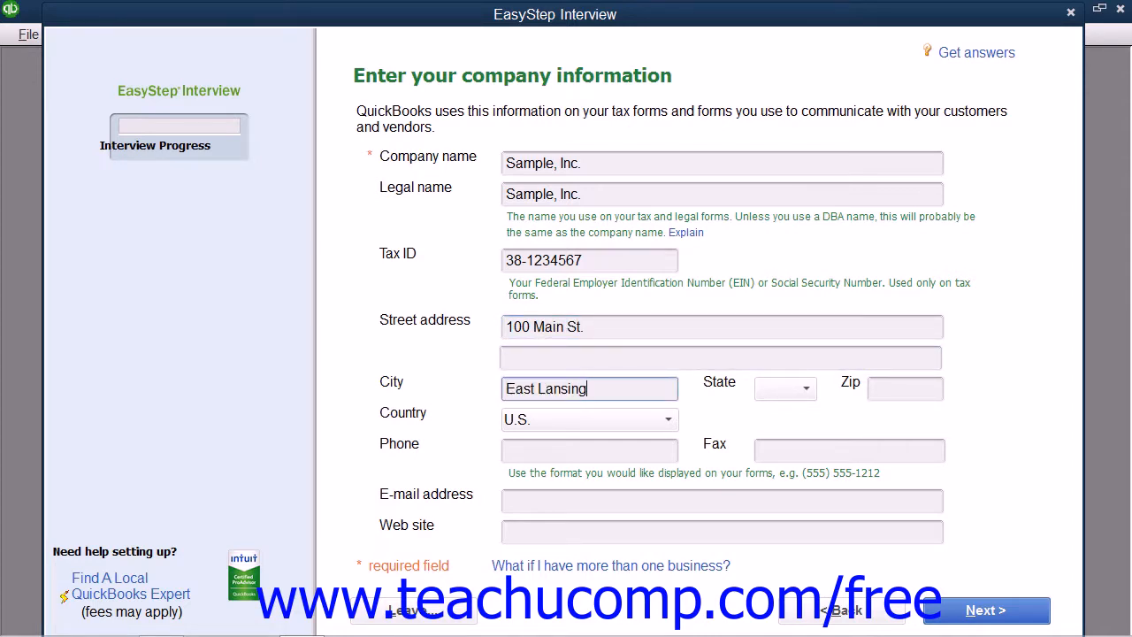
key(Tab)
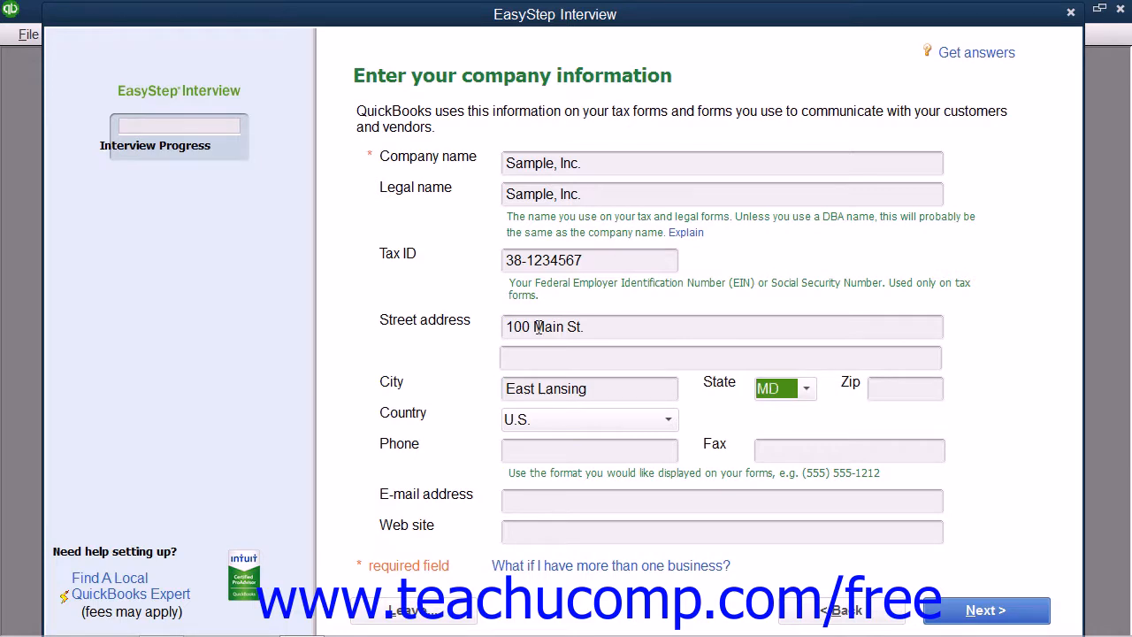
key(Tab)
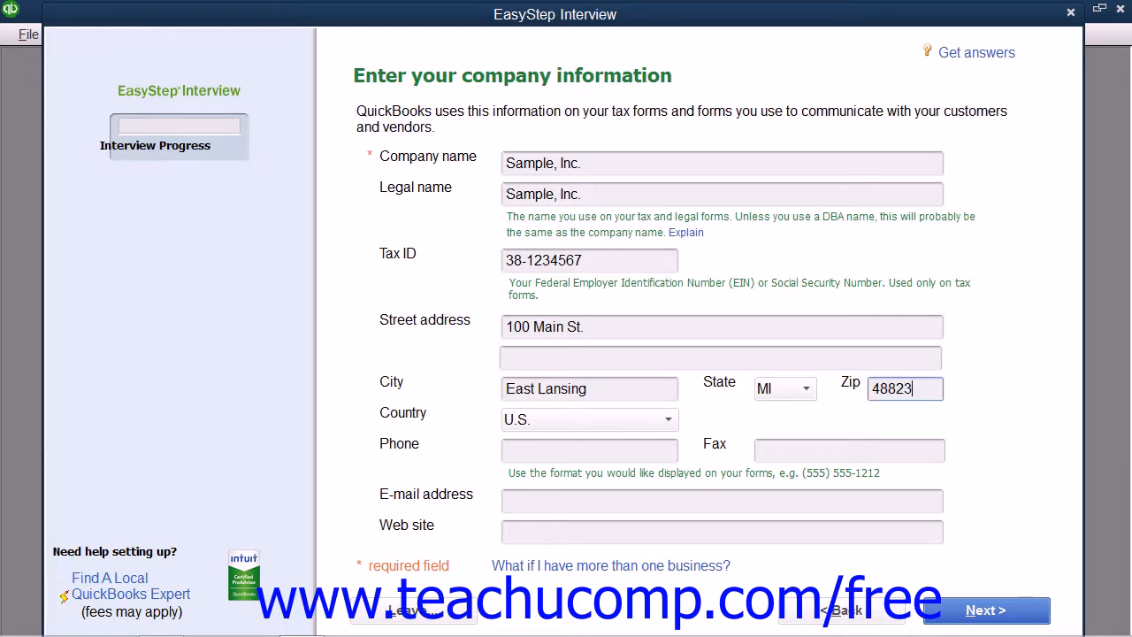
key(Tab)
Fill in the company's phone number, e-mail address and web site.
key(Tab)
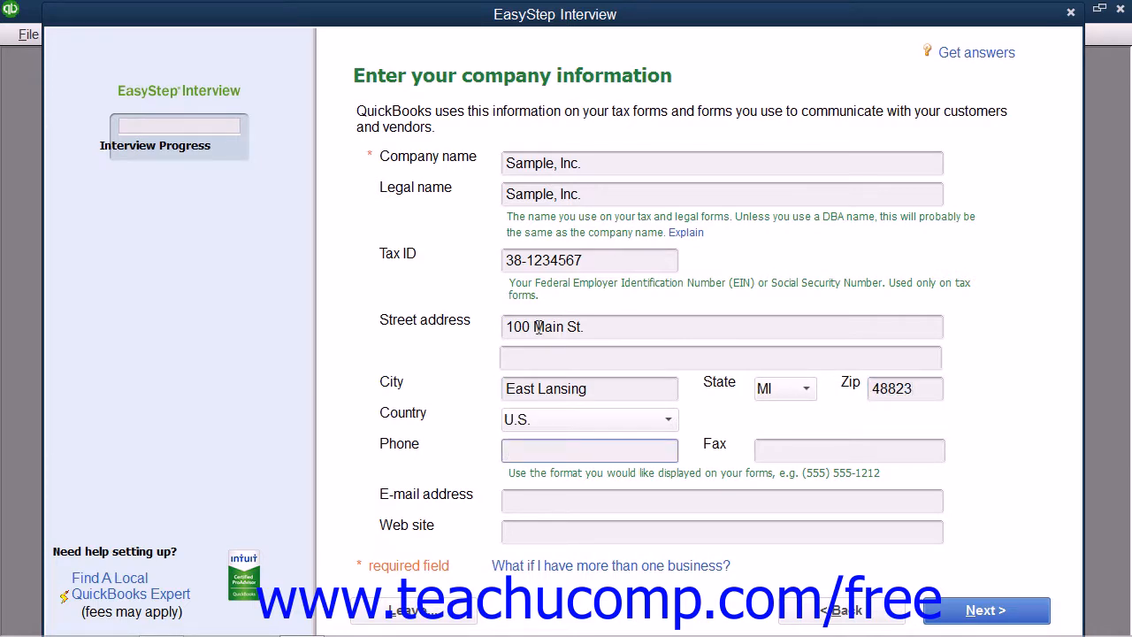
key(Tab)
key(Tab)
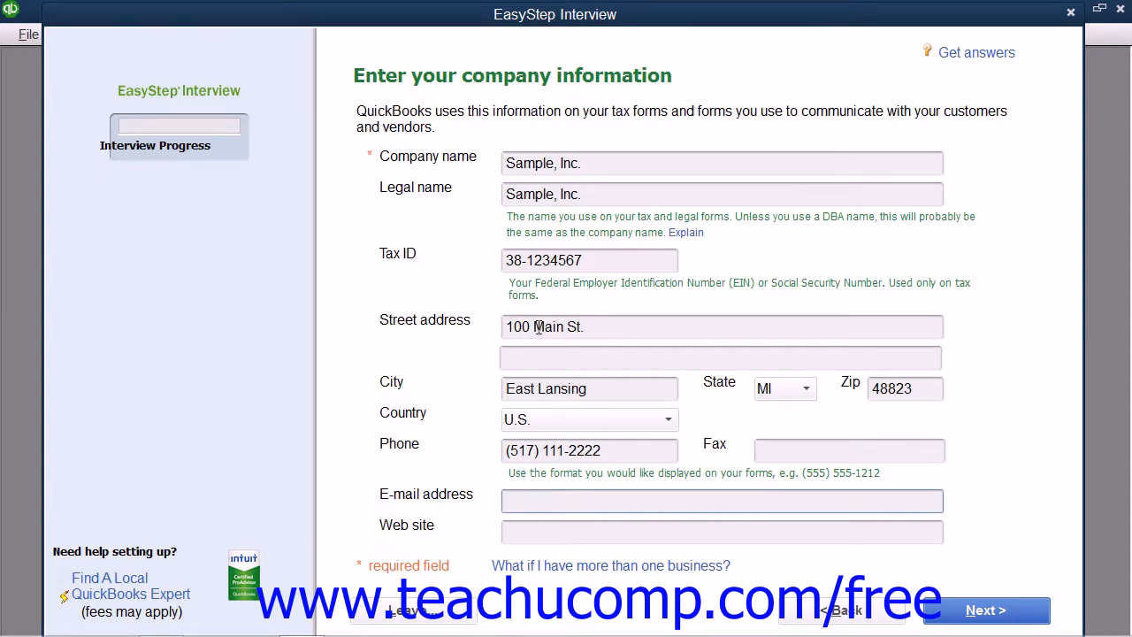
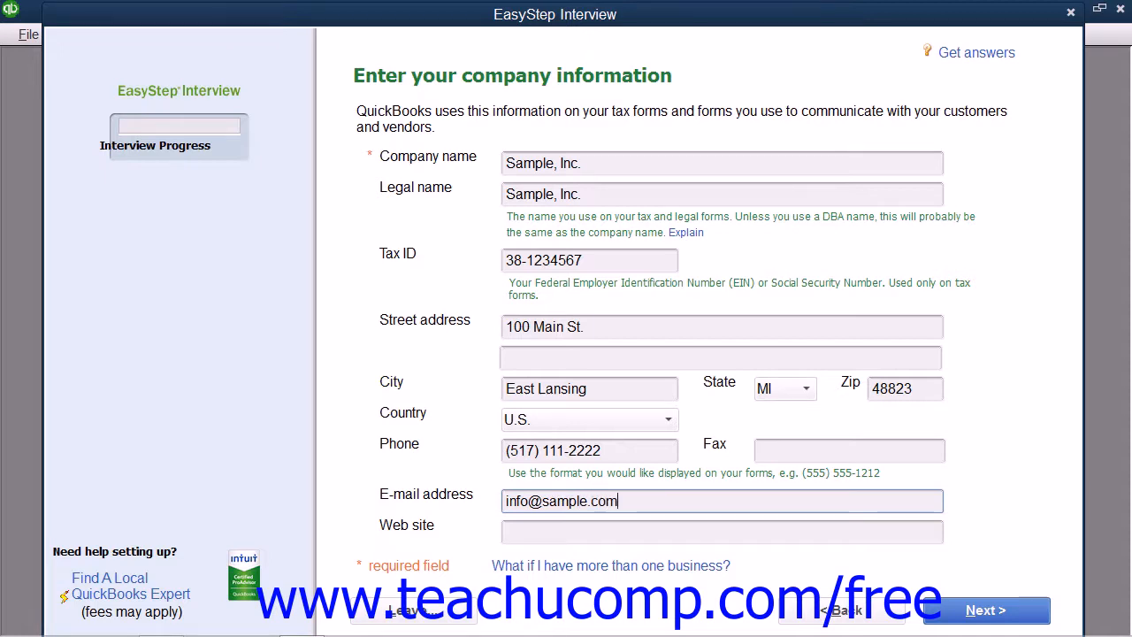
key(Tab)
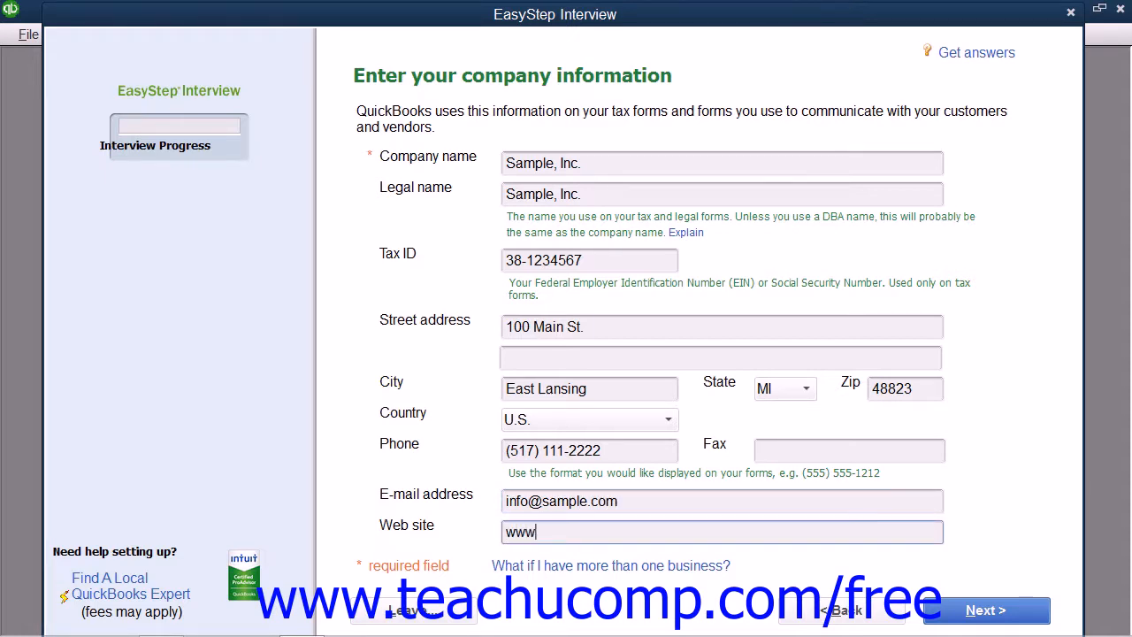
On the industry page, pick General Product-based Business and continue.
click(966, 611)
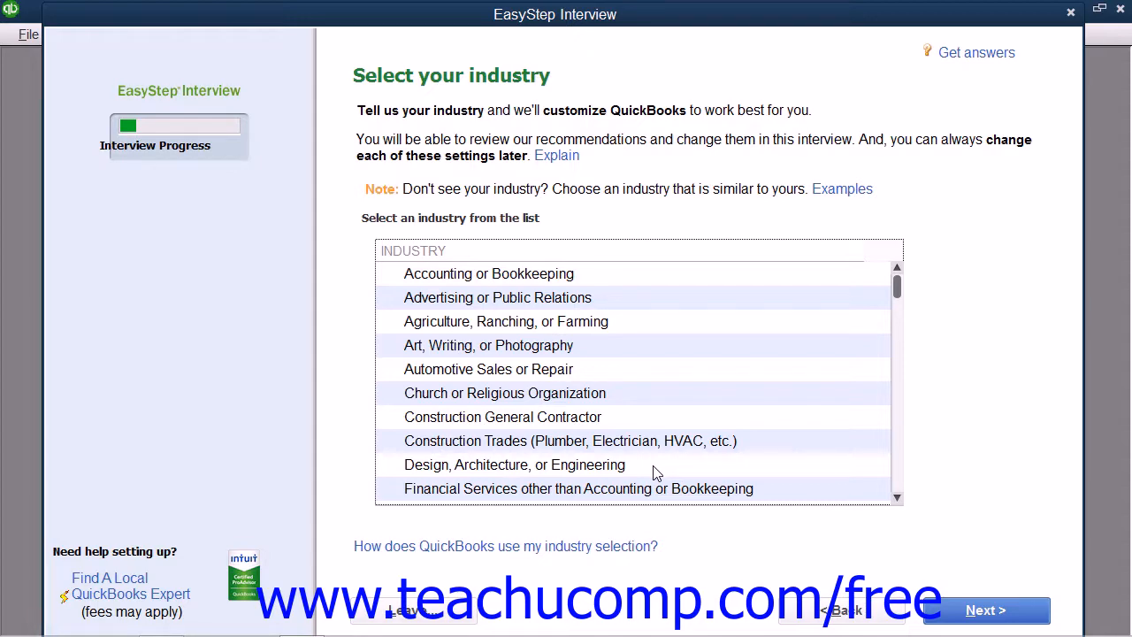
scroll(572, 378, down, 3)
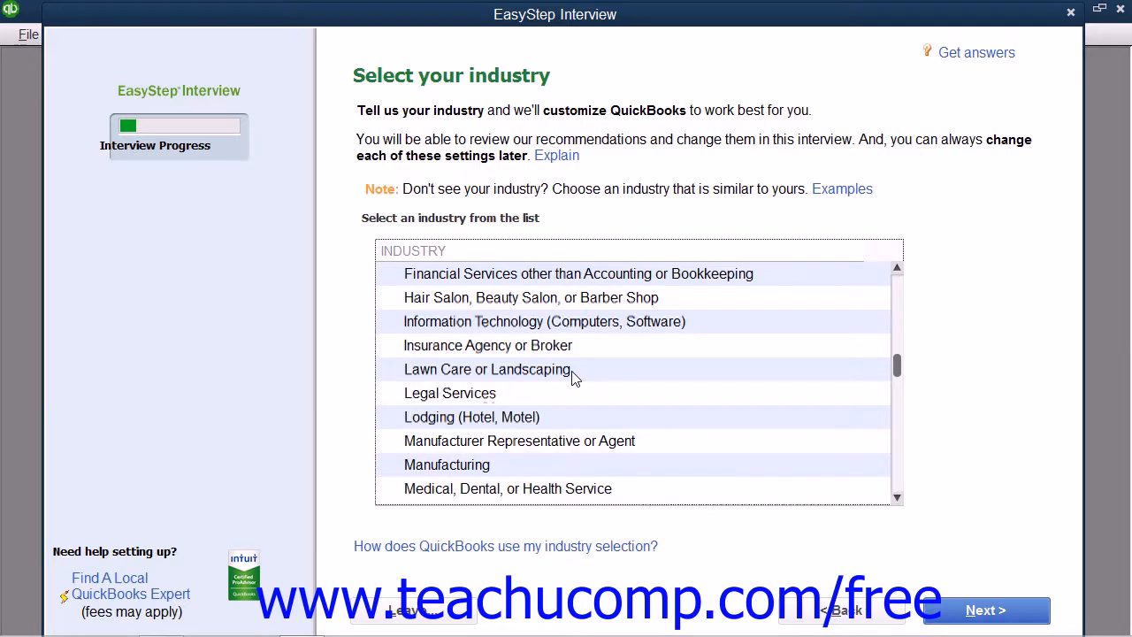
scroll(572, 378, down, 3)
scroll(572, 377, down, 2)
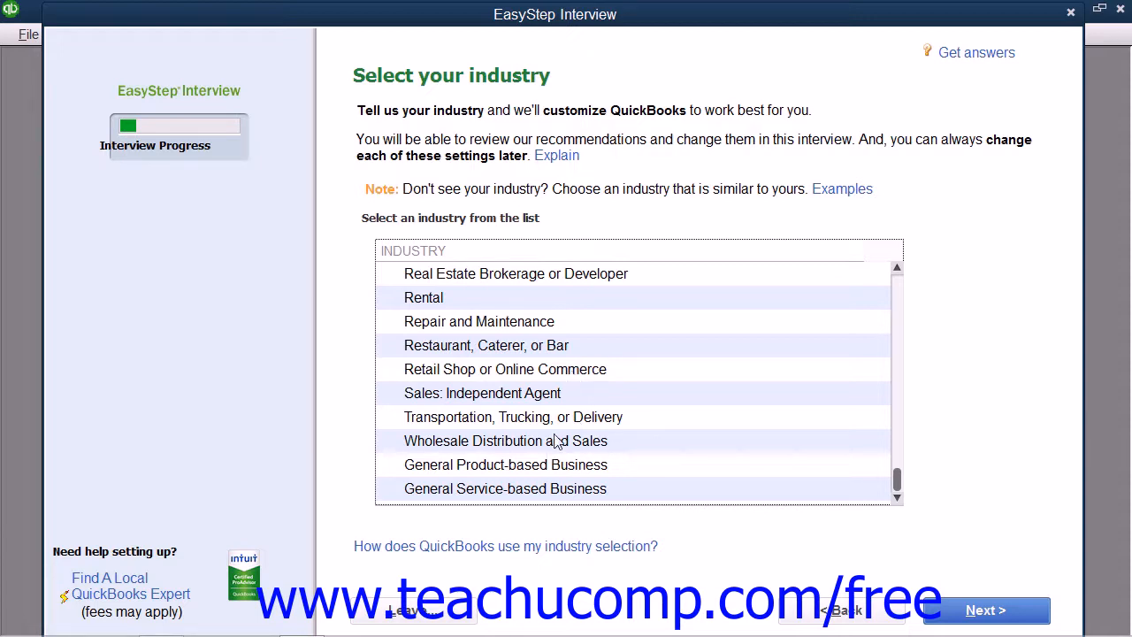
click(545, 474)
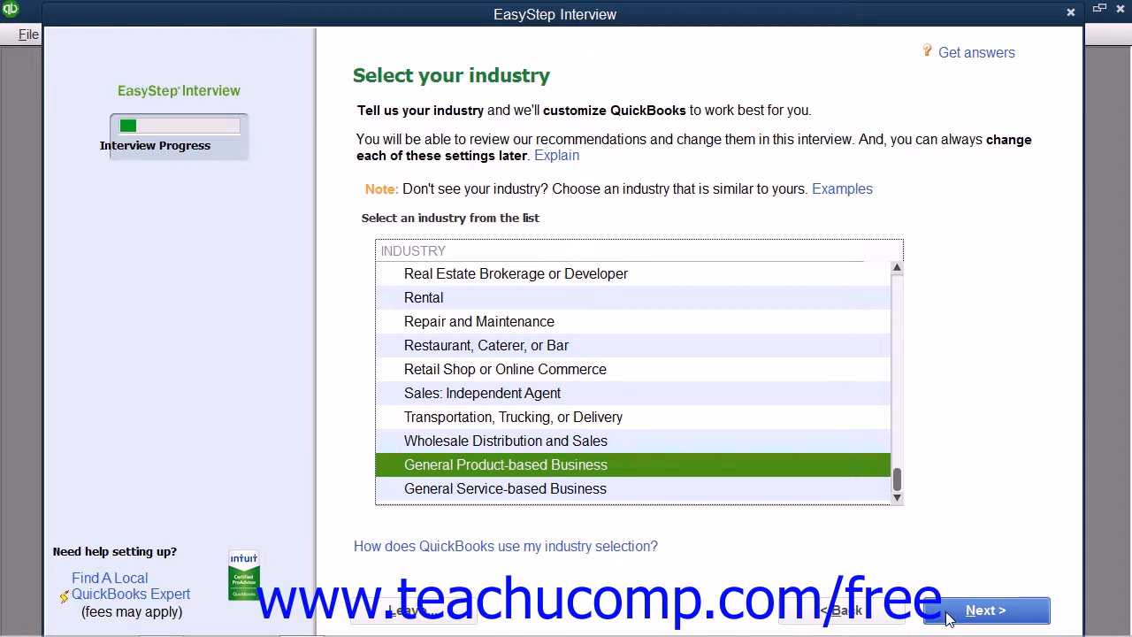
click(984, 610)
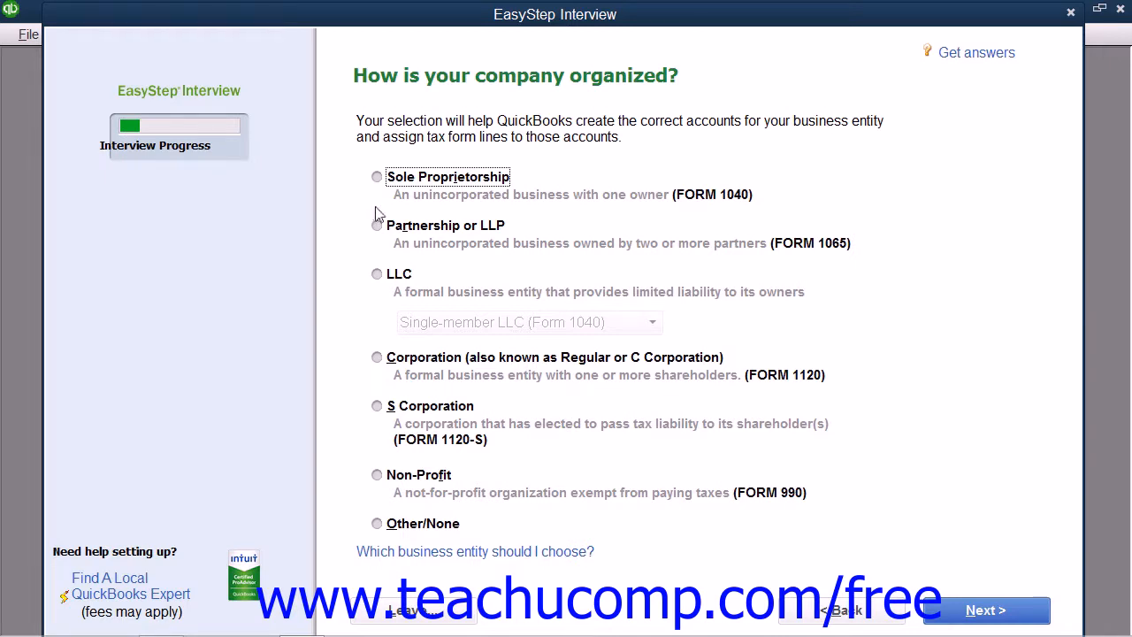
Select S Corporation (Form 1120-S) as the business entity and continue.
click(376, 412)
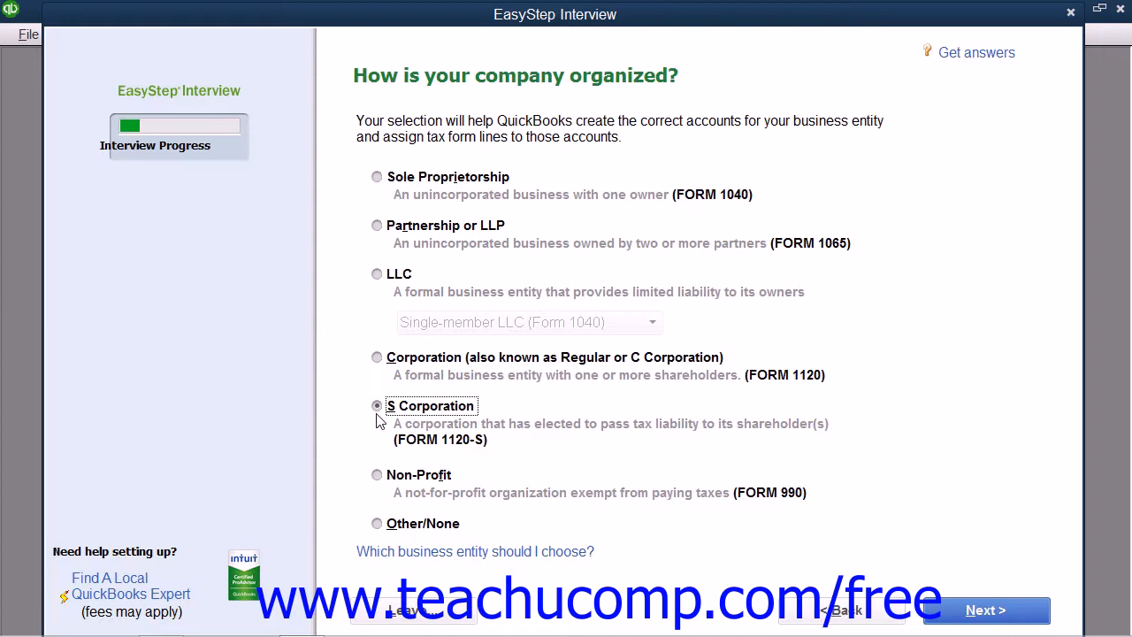
click(953, 612)
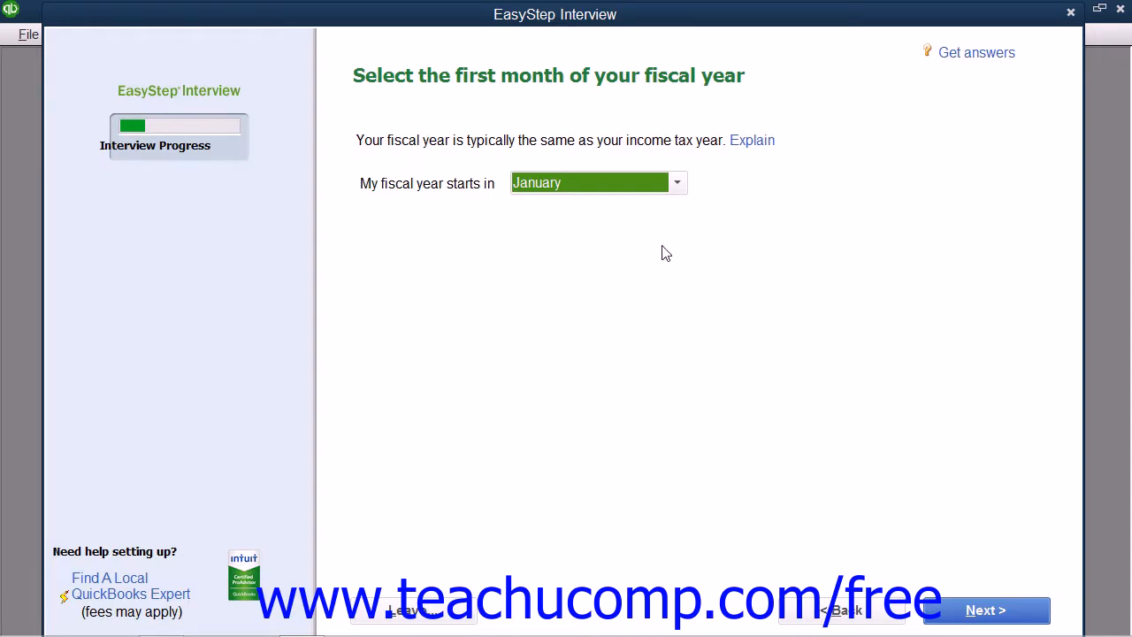
Keep January as the first month of the fiscal year and continue.
click(677, 184)
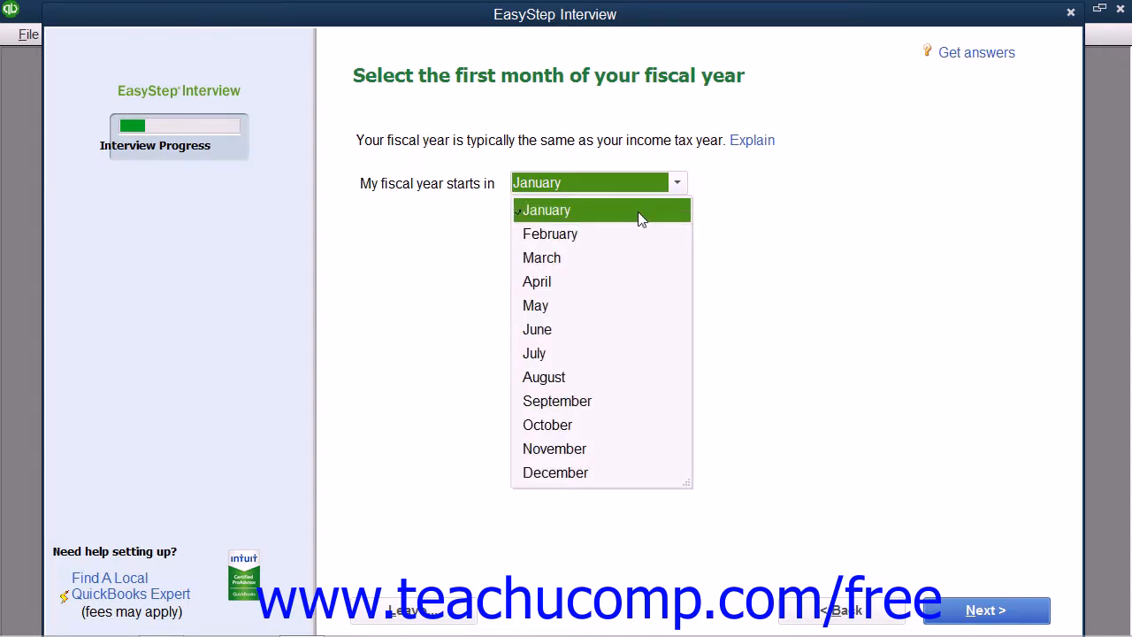
click(638, 211)
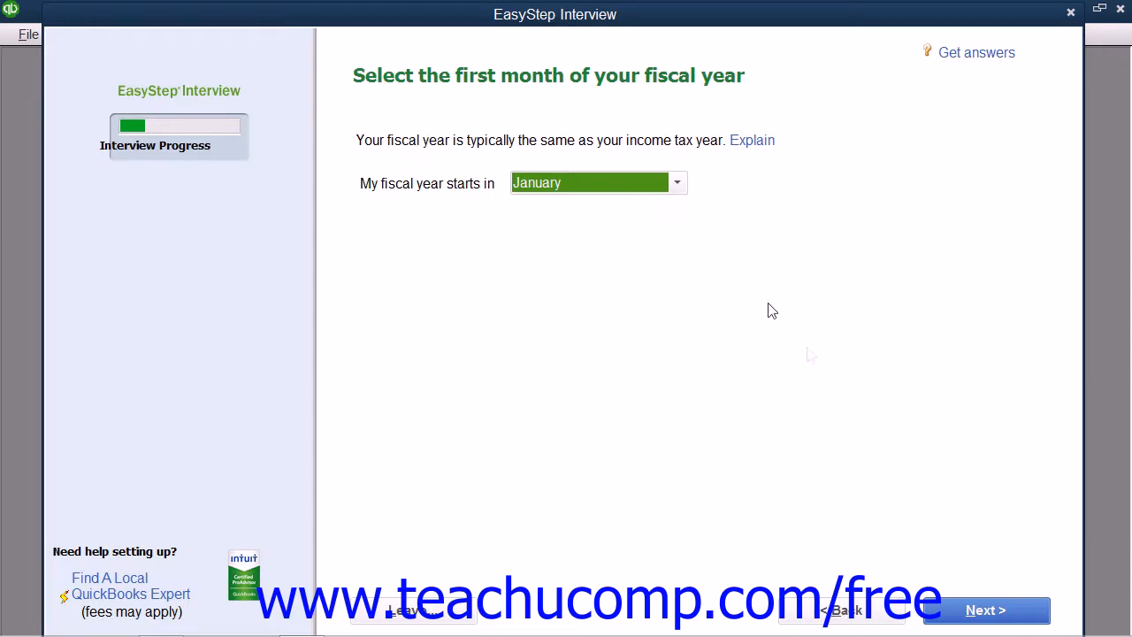
click(969, 610)
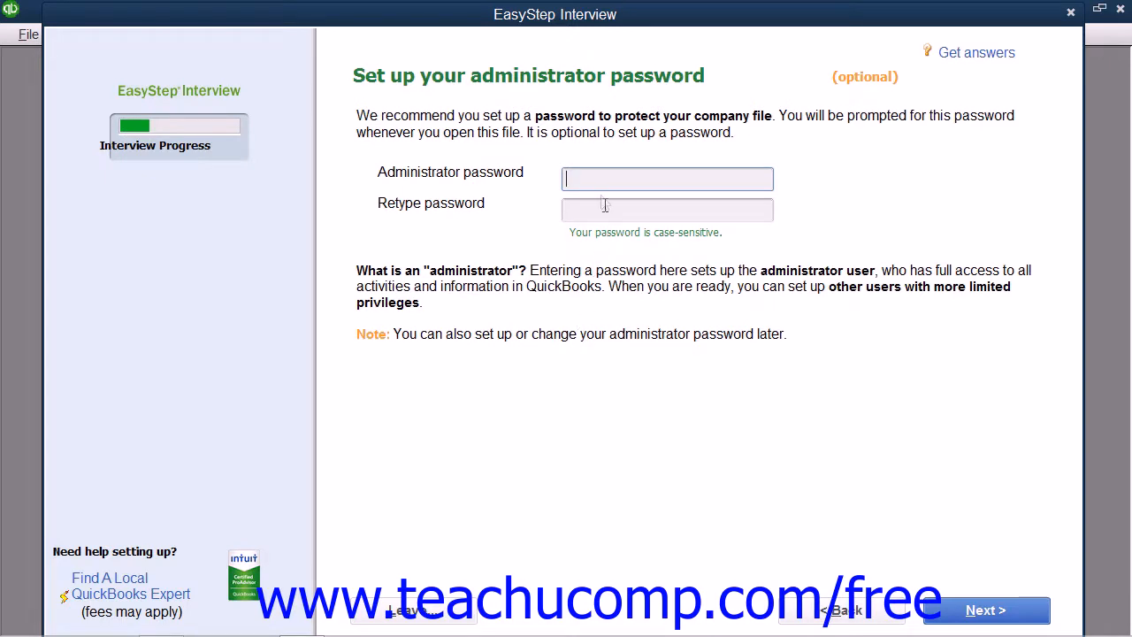
Leave both administrator password fields blank and continue to the company file step.
click(588, 179)
click(587, 213)
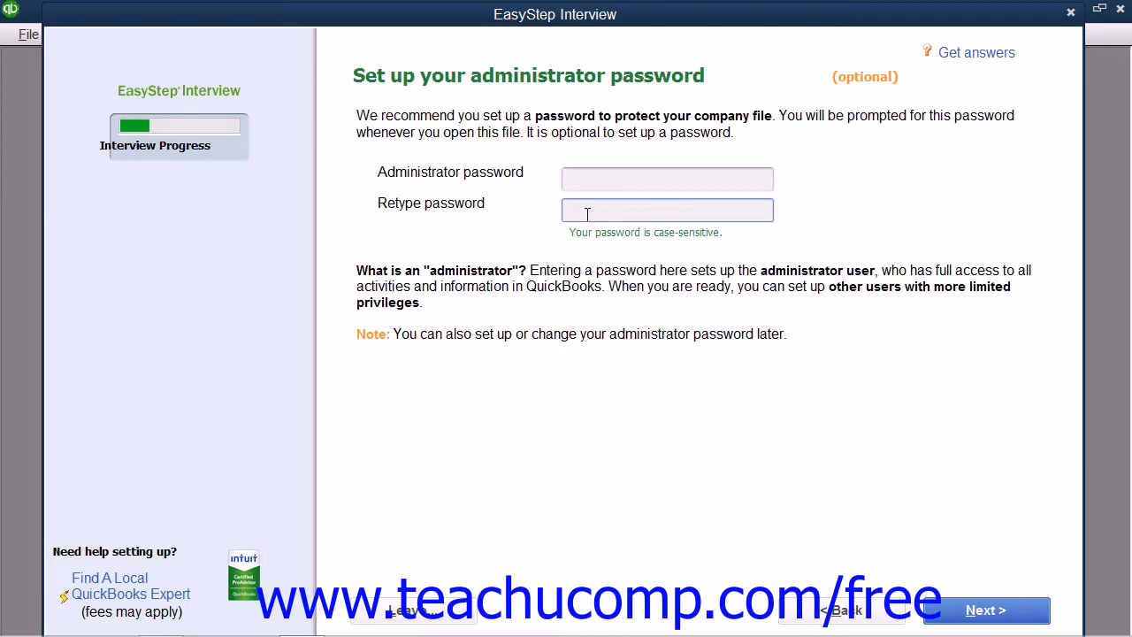
click(988, 610)
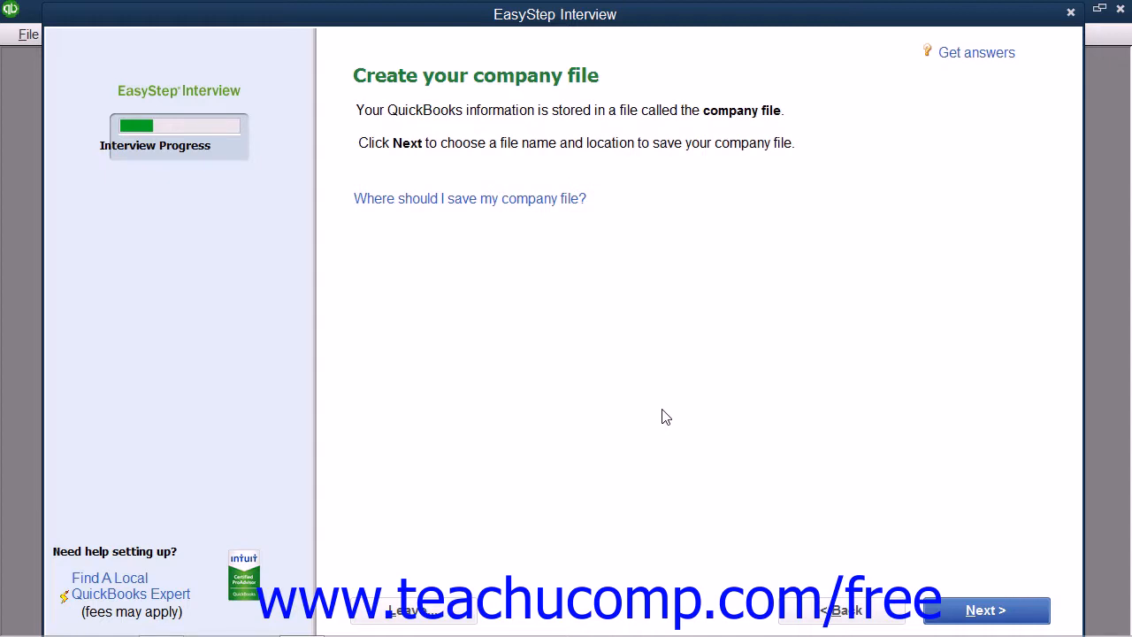
Continue past Create your company file to the Filename for New Company dialog.
click(955, 613)
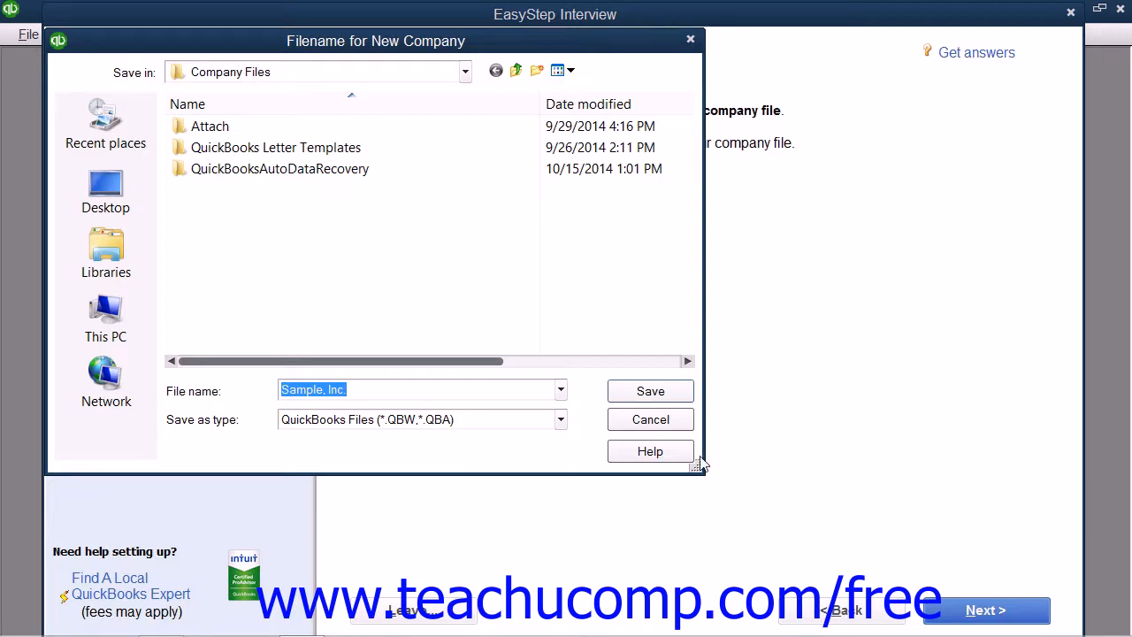
Keep the suggested file name Sample, Inc. and save it into Company Files.
click(361, 389)
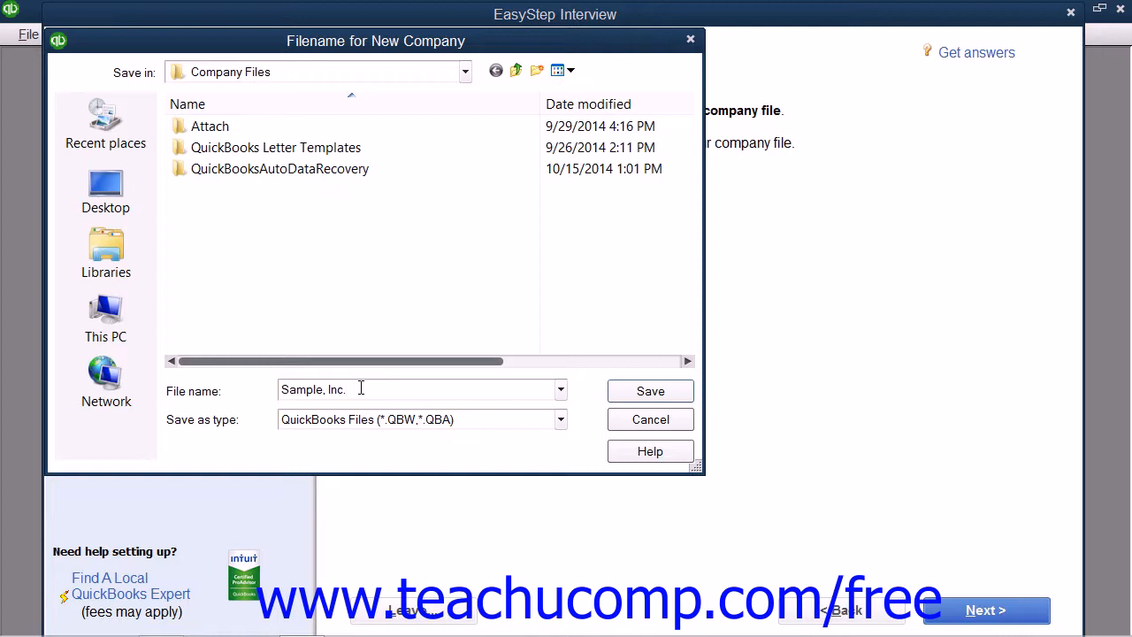
click(674, 392)
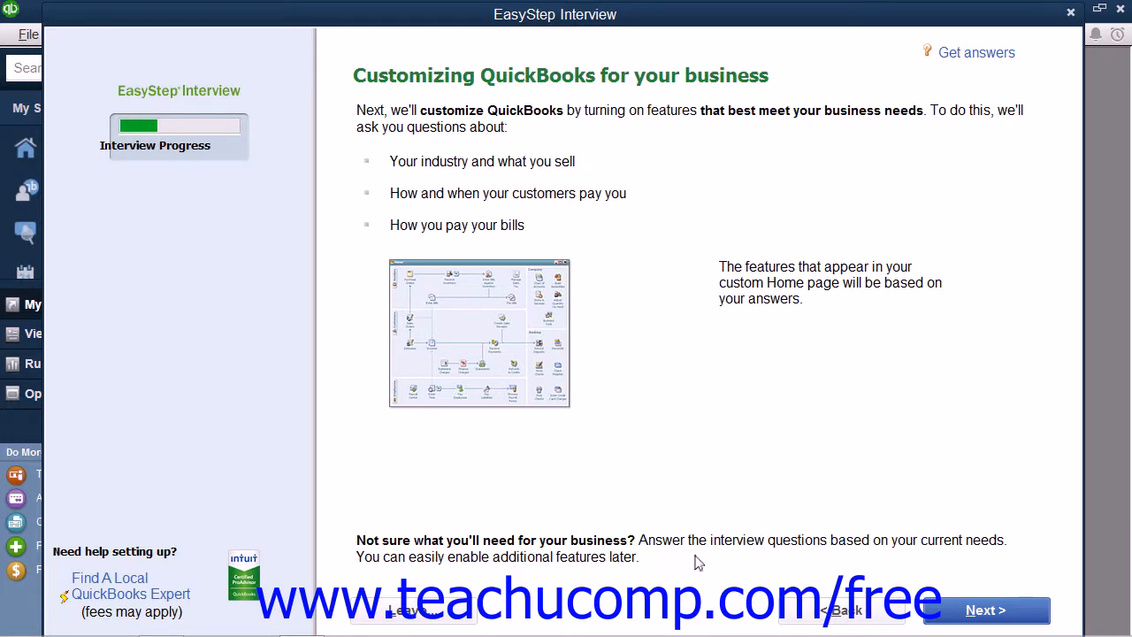
Choose Both services and products as what the business sells.
click(967, 612)
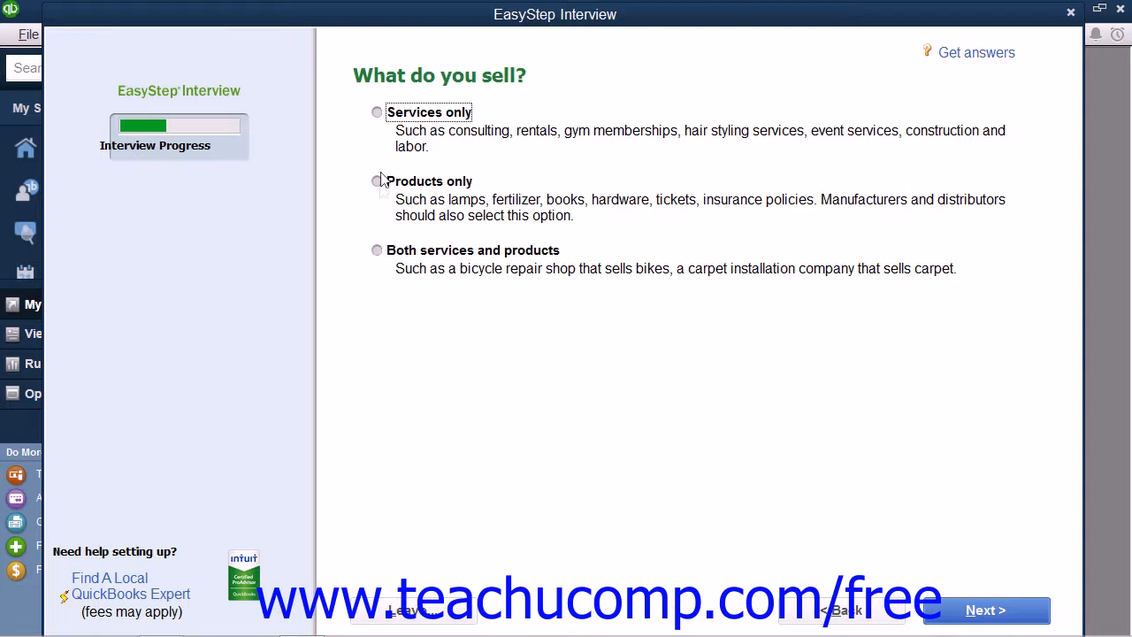
click(377, 252)
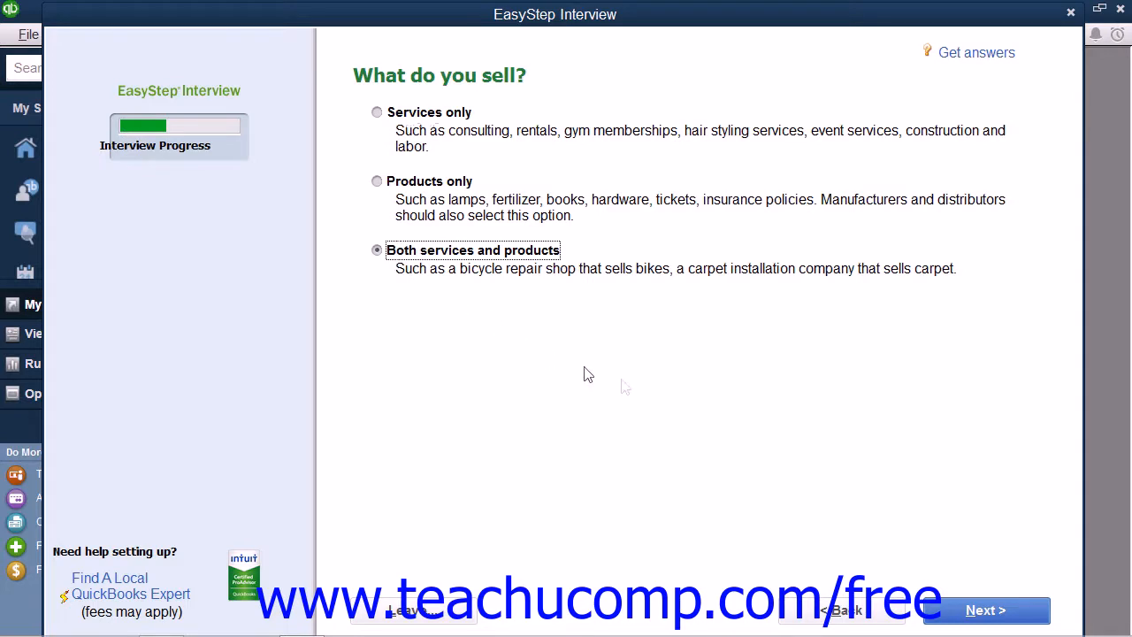
click(966, 612)
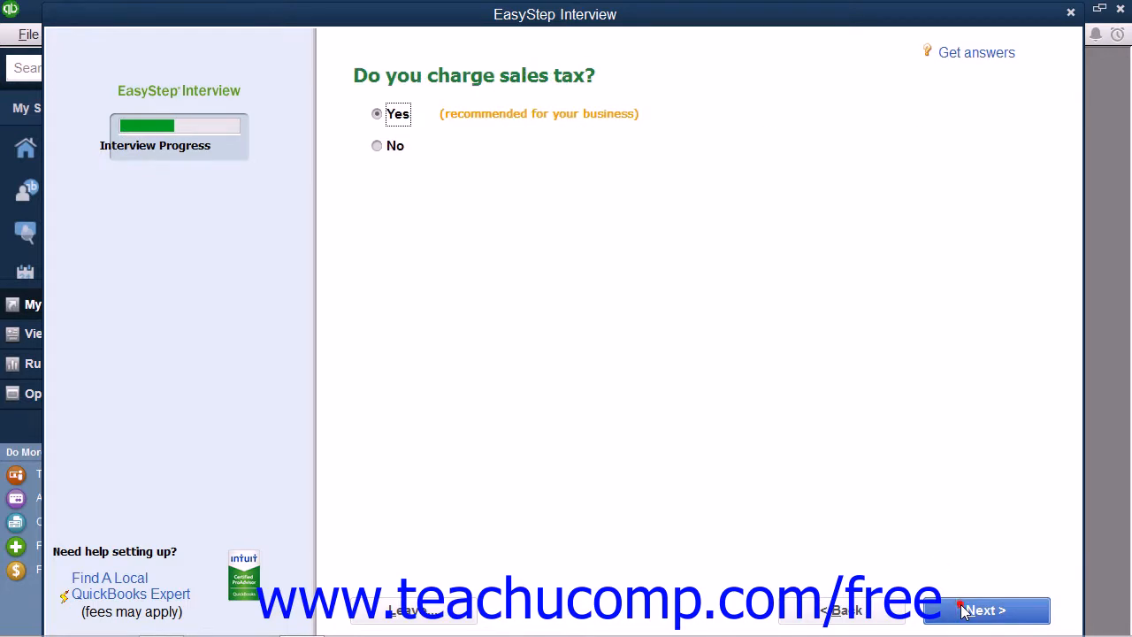
Answer yes to sales tax, estimates, billing statements, progress invoicing and managing bills.
click(378, 116)
click(983, 610)
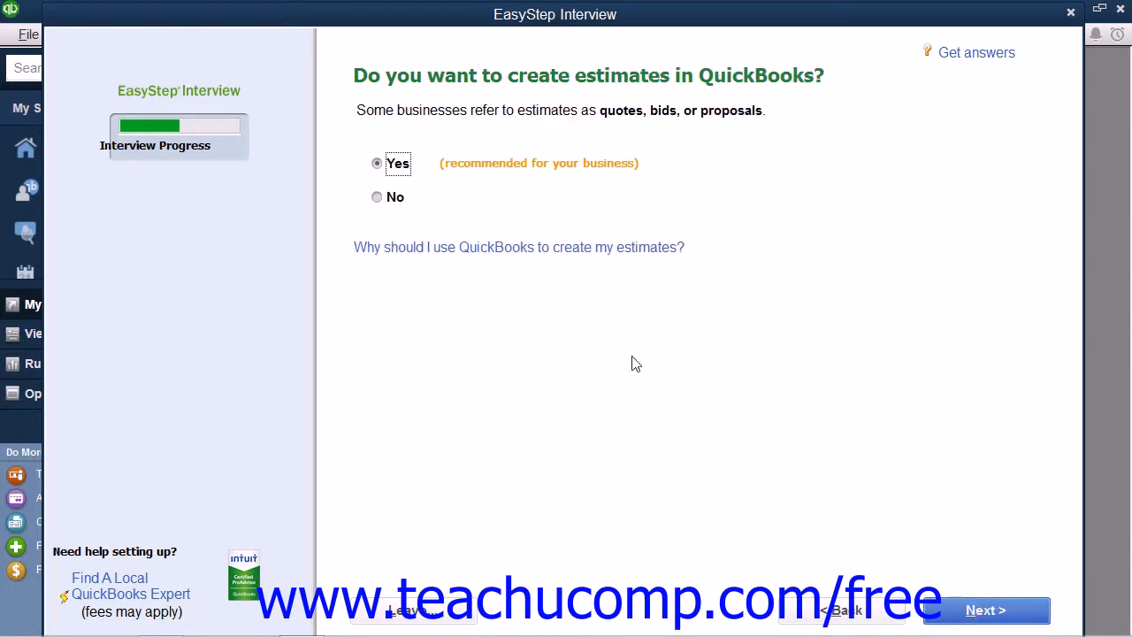
click(1011, 617)
click(421, 354)
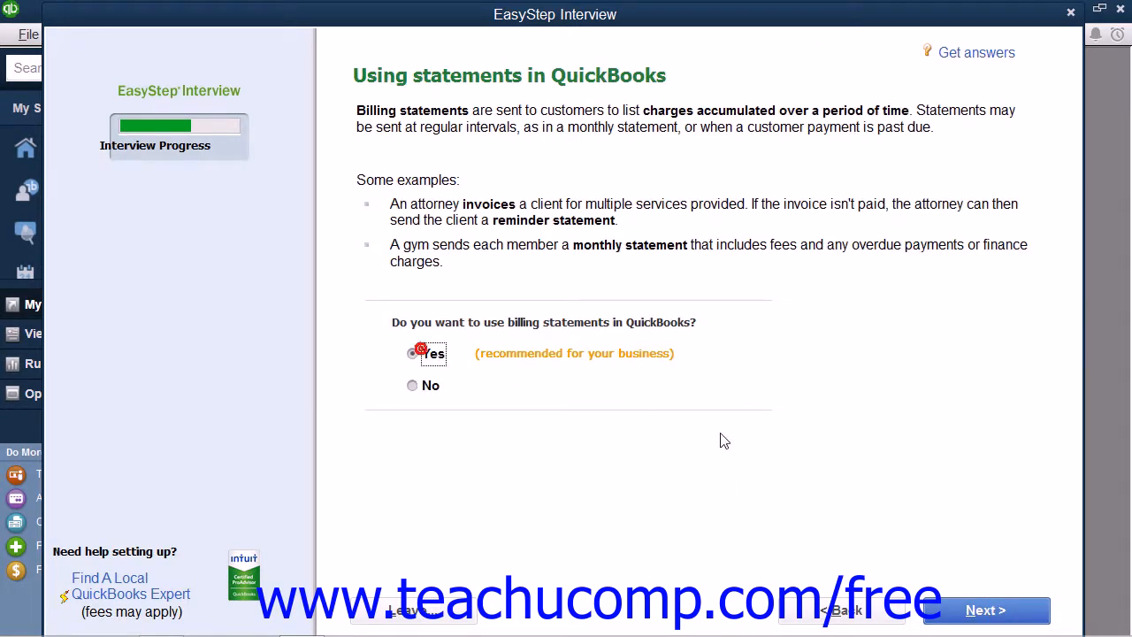
click(953, 608)
click(416, 325)
click(970, 612)
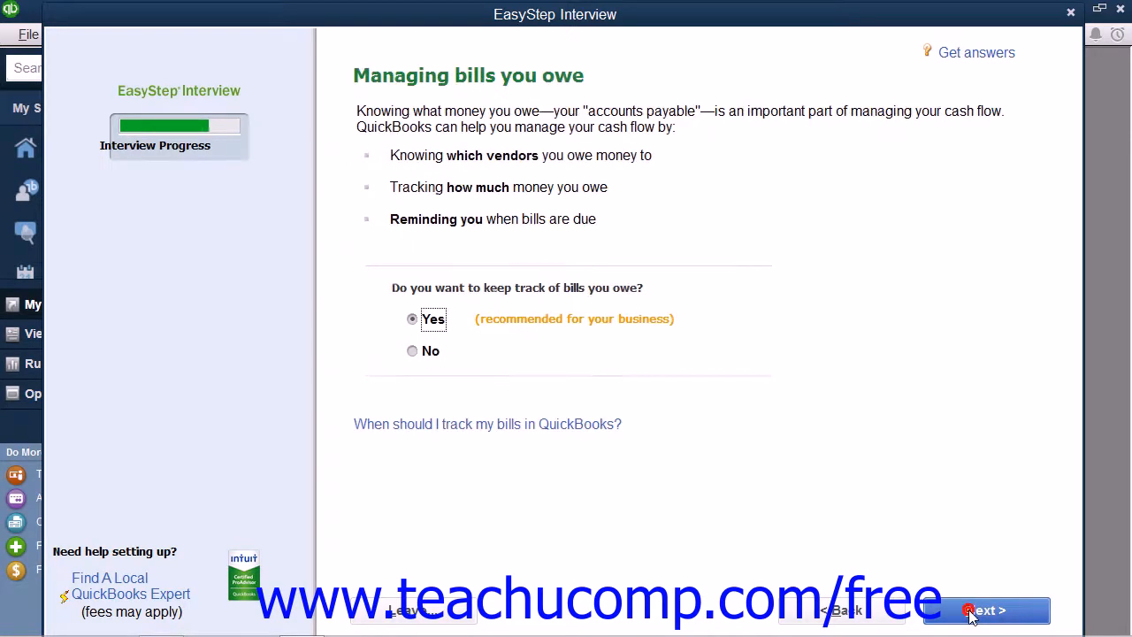
click(414, 319)
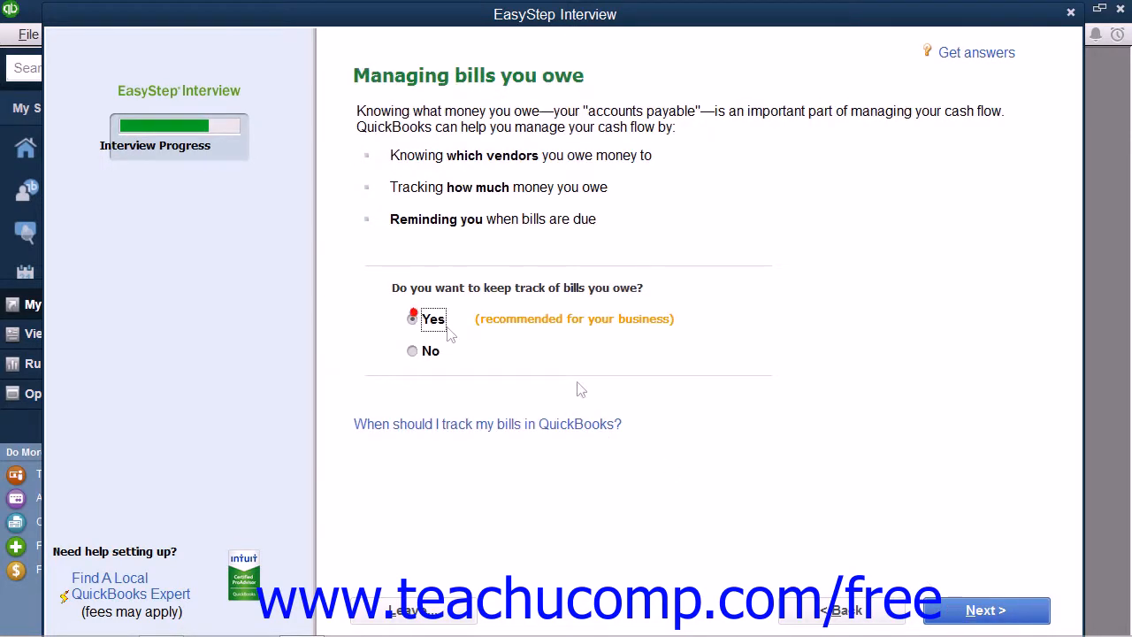
click(1009, 614)
Answer yes to tracking inventory and time, with W-2 employees and 1099 contractors.
click(421, 403)
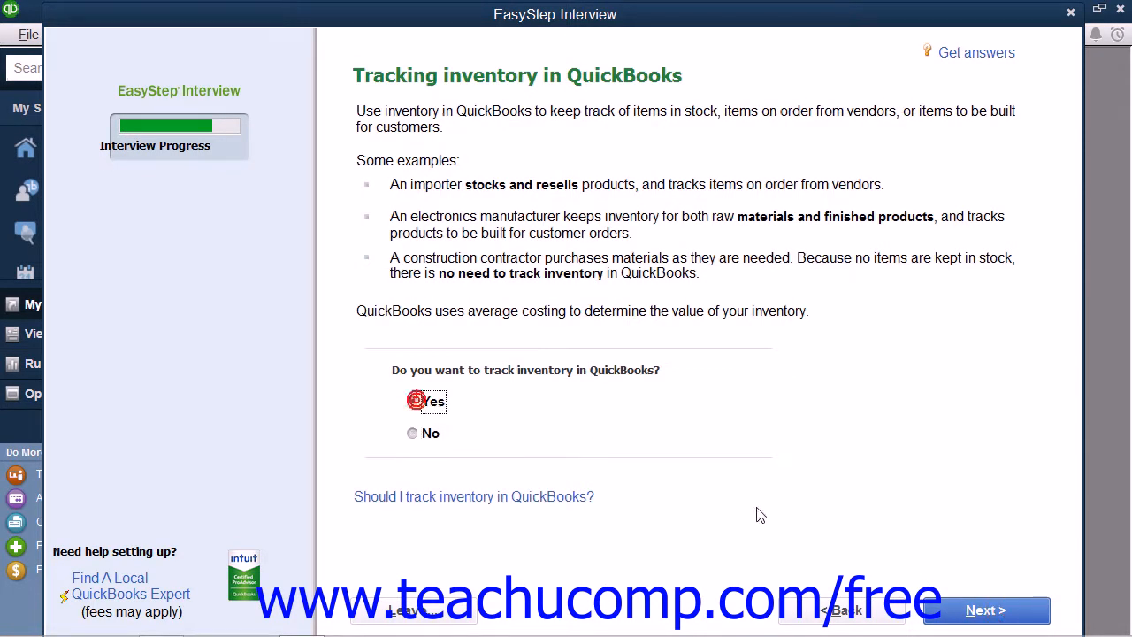
click(980, 609)
click(412, 318)
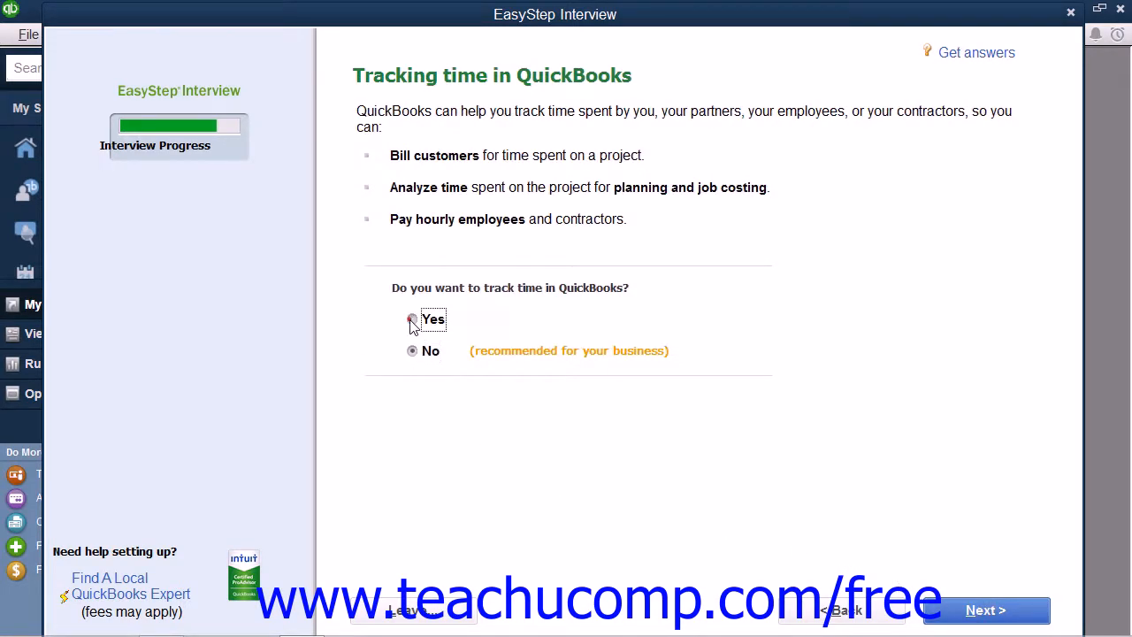
click(982, 609)
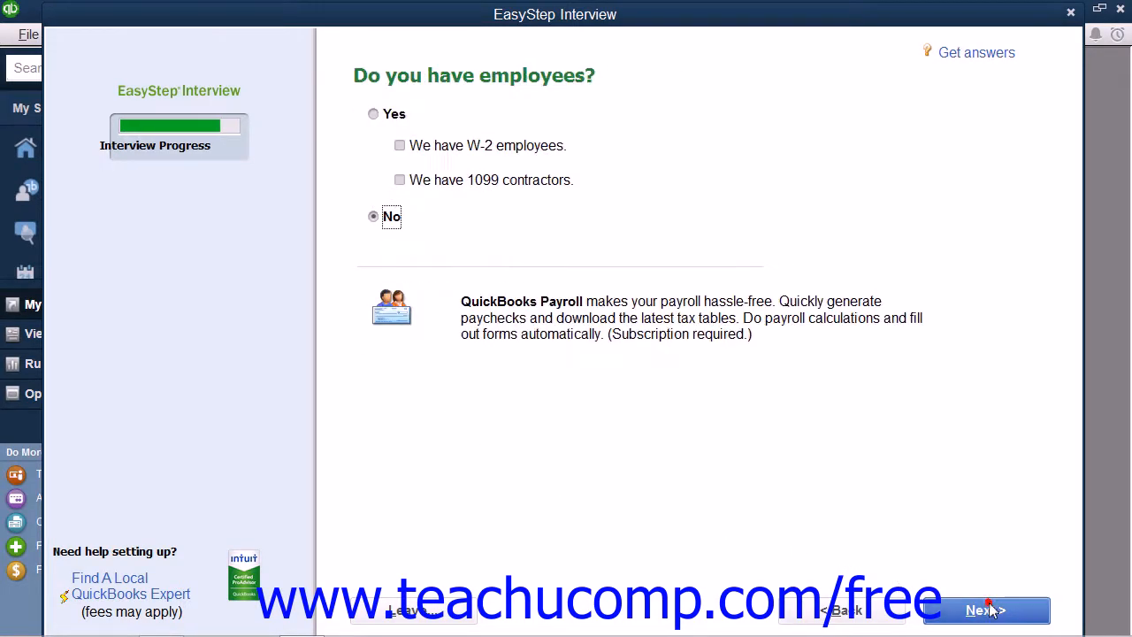
click(373, 114)
click(399, 145)
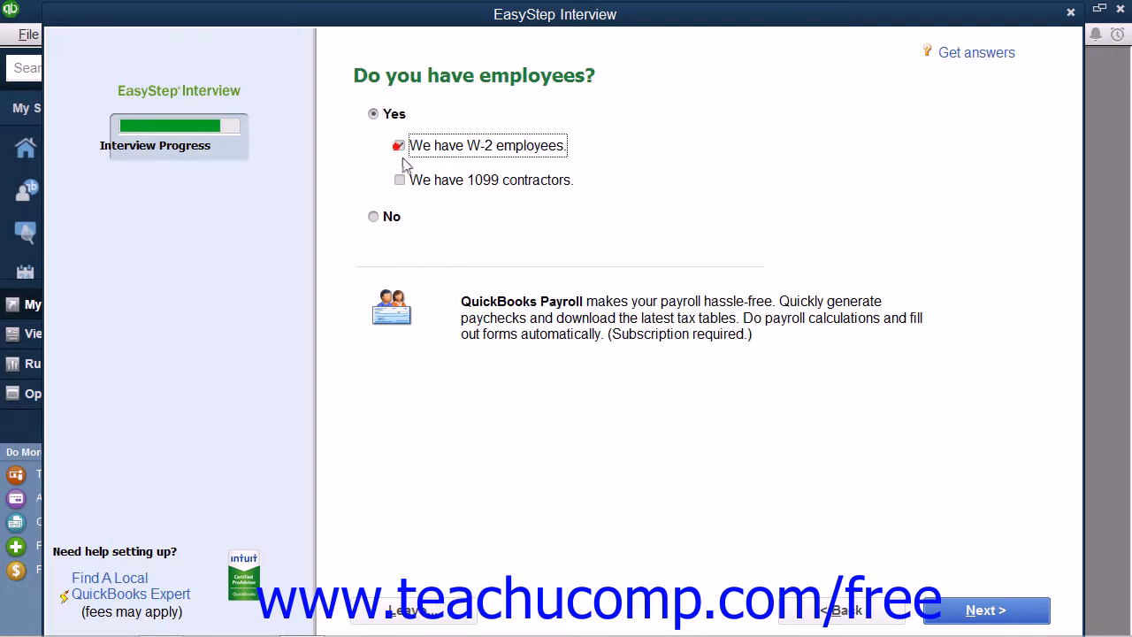
click(400, 179)
Set the tracking start date to the beginning of this fiscal year, 01/01/2014.
click(955, 611)
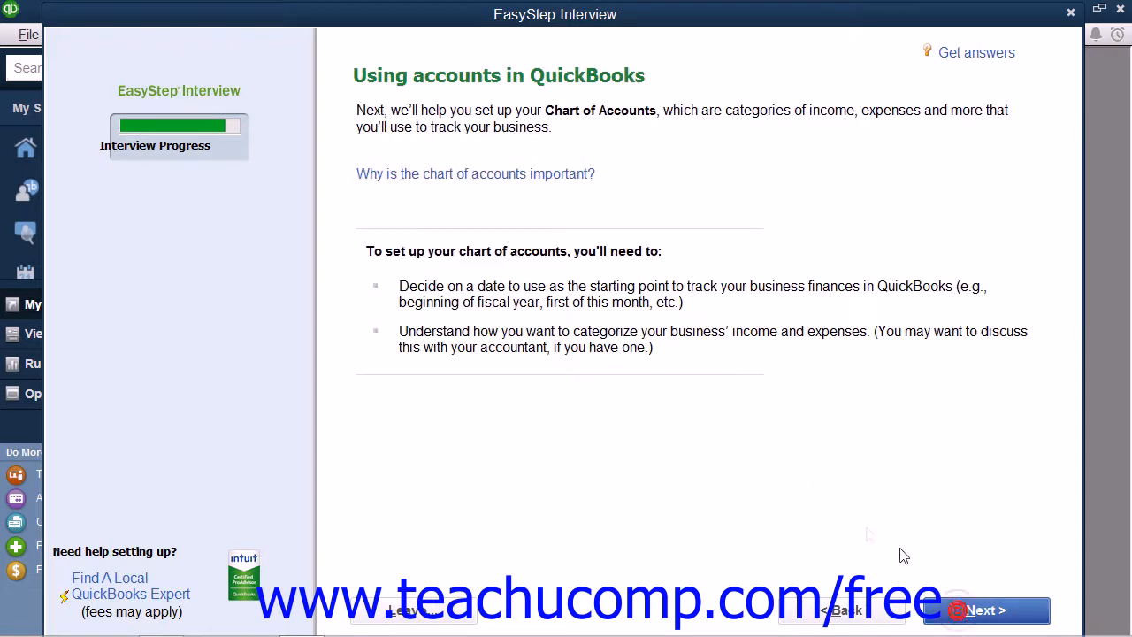
click(969, 611)
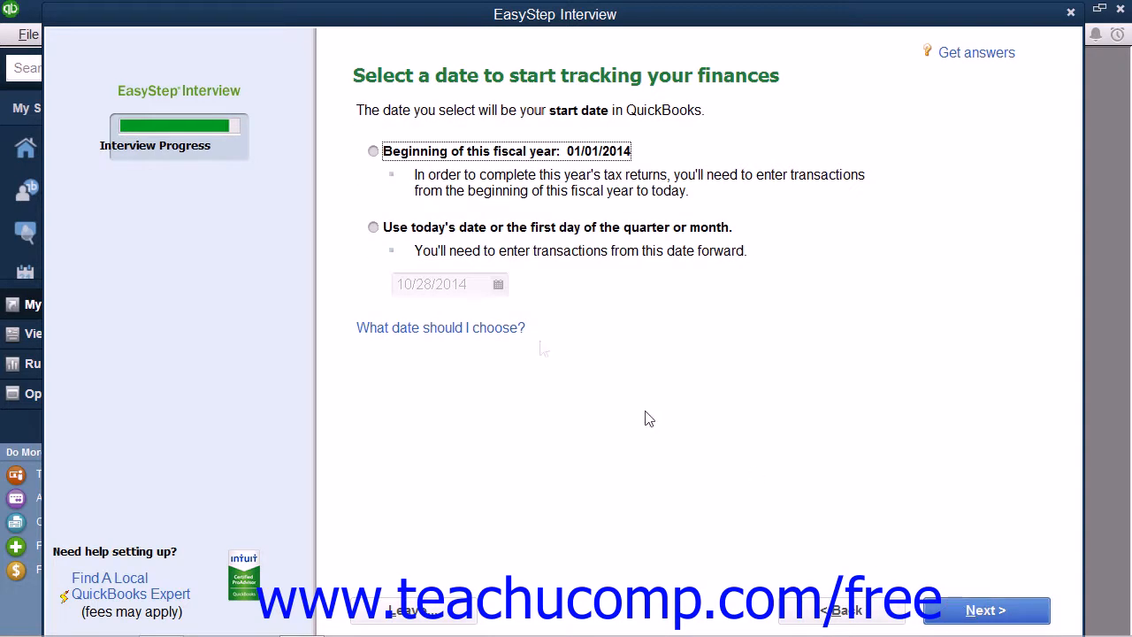
click(373, 152)
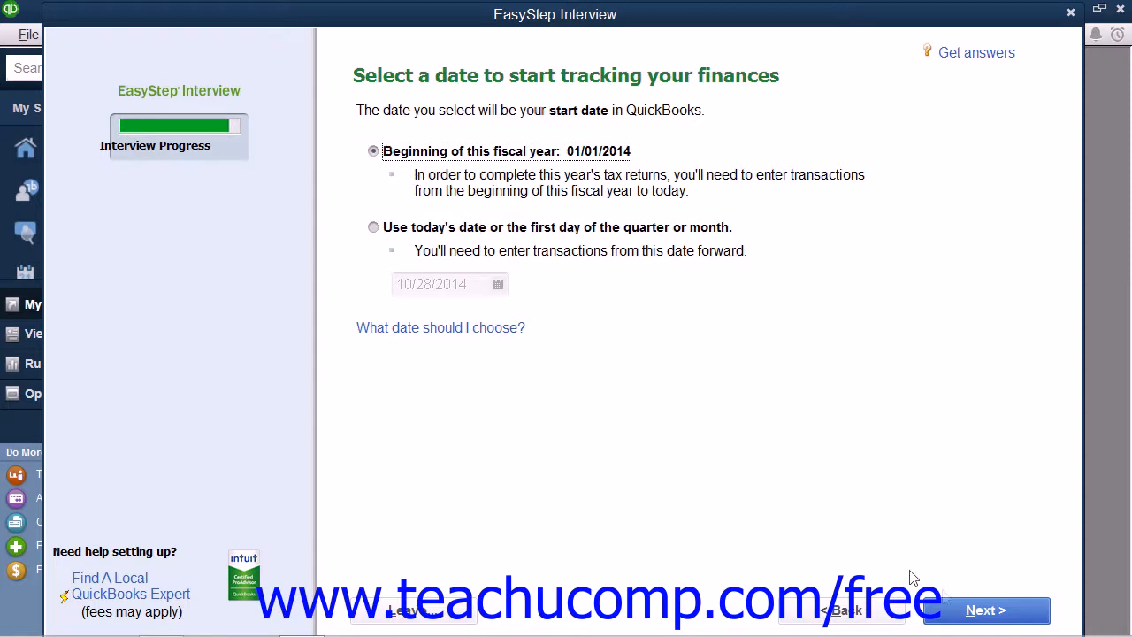
click(995, 611)
Accept the suggested accounts, finish the interview, and close the QuickBooks Setup window.
click(1002, 614)
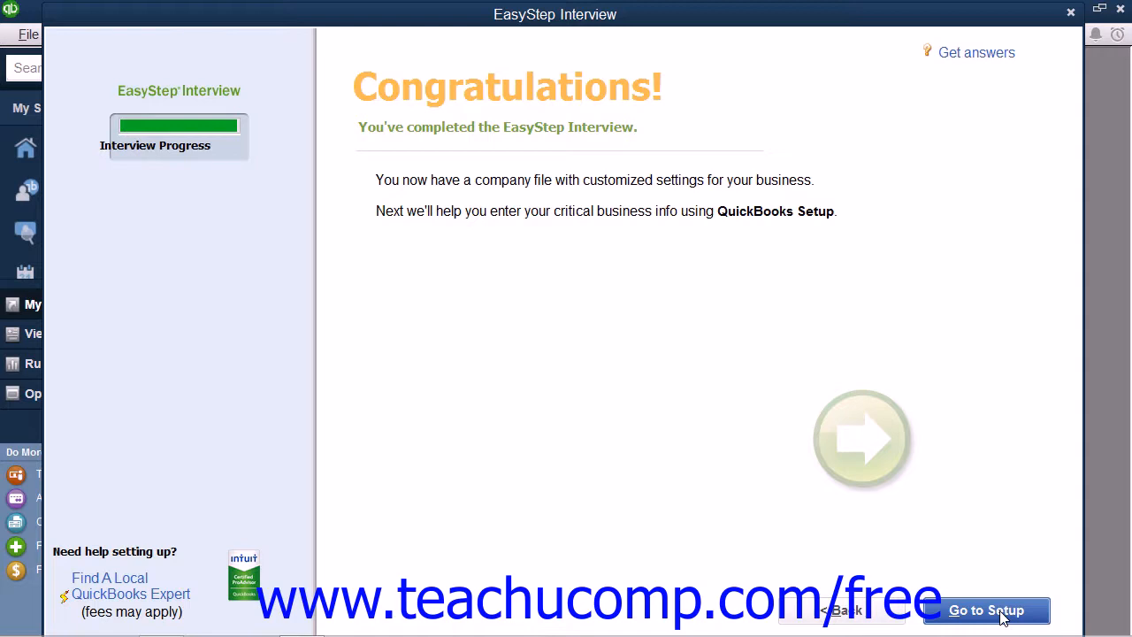
click(1002, 610)
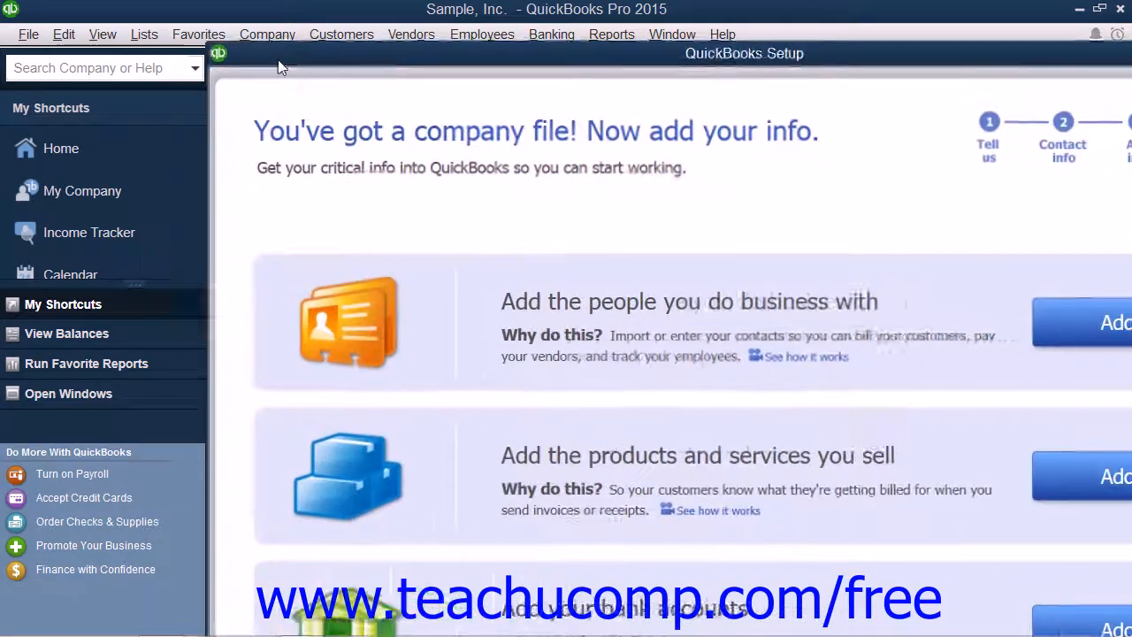
drag(278, 60, 96, 29)
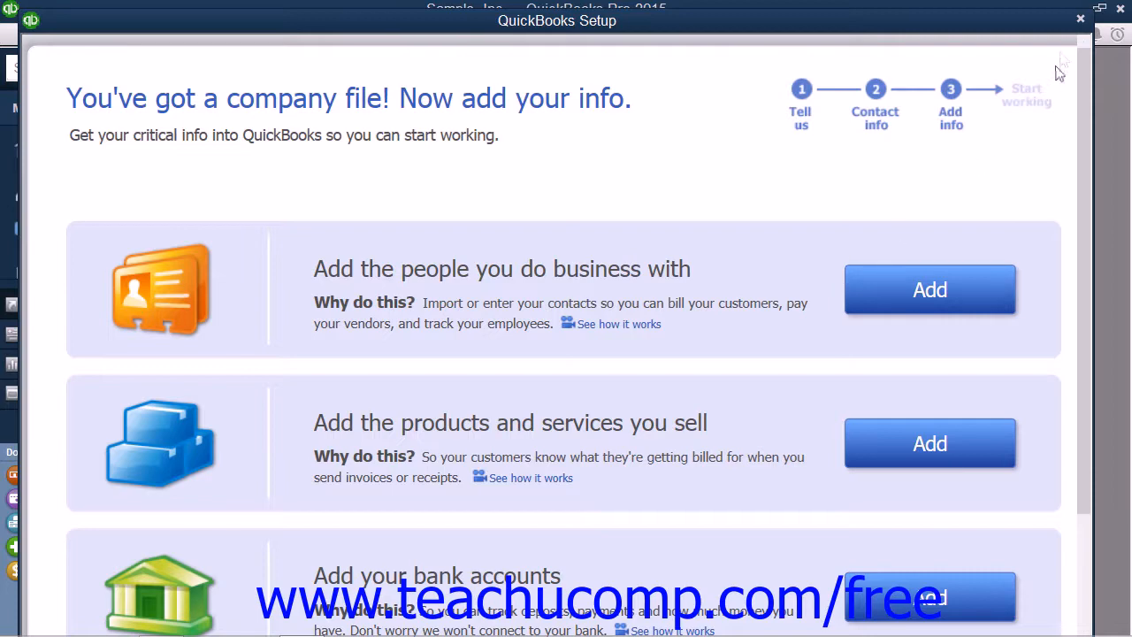
click(1081, 20)
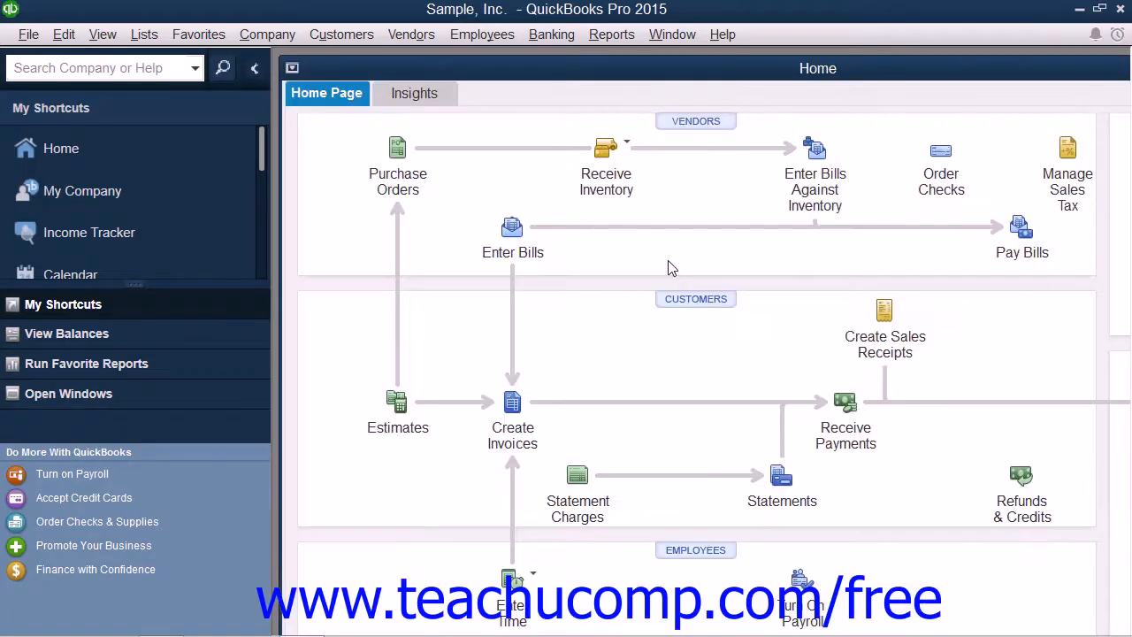